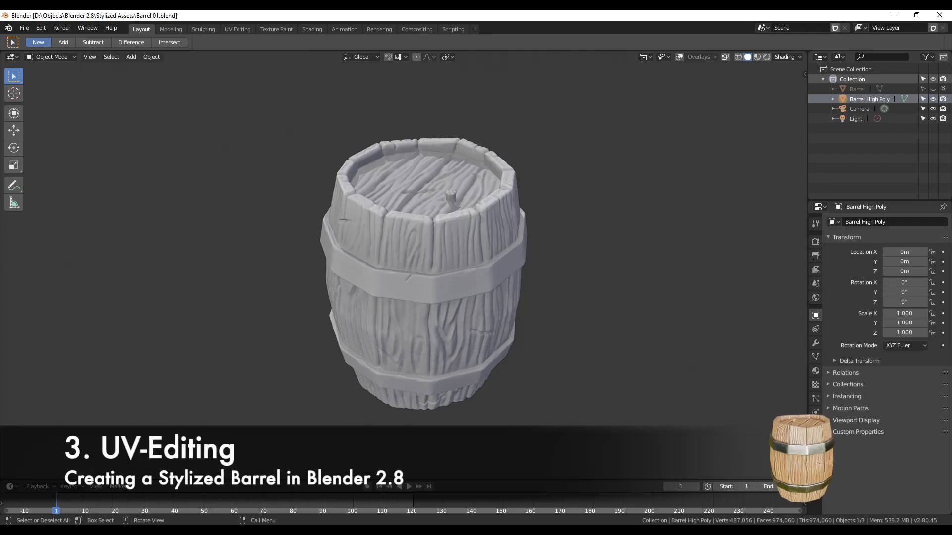
Step: Turn on Overlays, hide Barrel High Poly from viewport and render, and show the low-poly Barrel
mouse_move(799, 415)
middle_down()
mouse_move(650, 406)
mouse_move(597, 427)
middle_up()
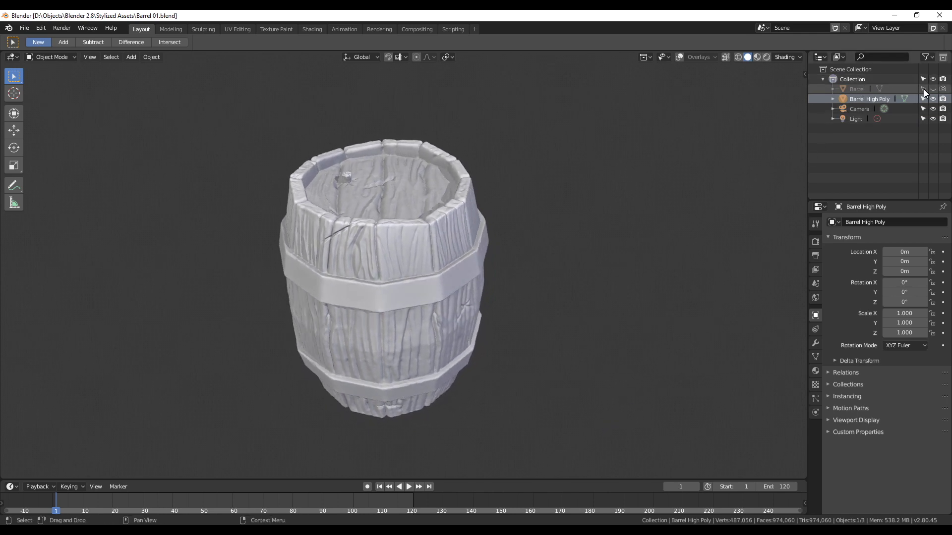
click(679, 57)
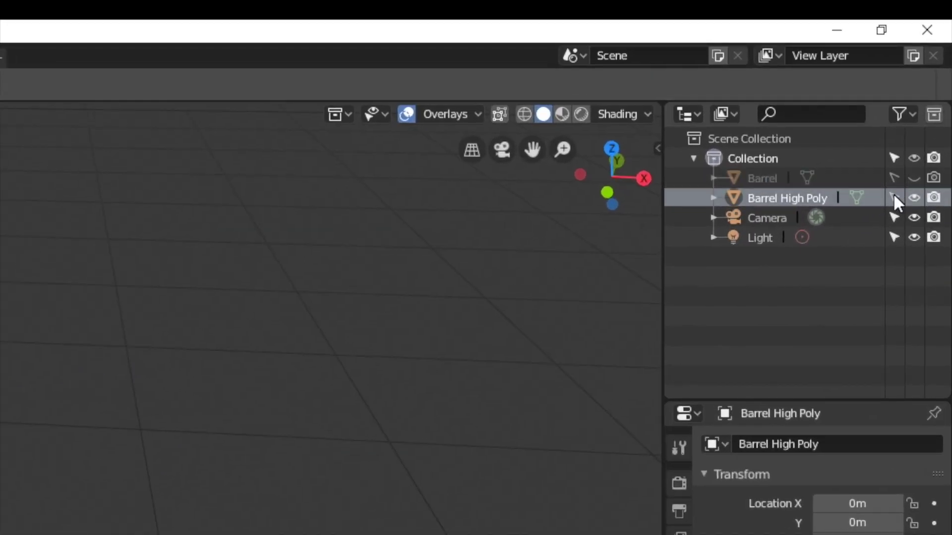
click(933, 198)
click(915, 198)
click(914, 178)
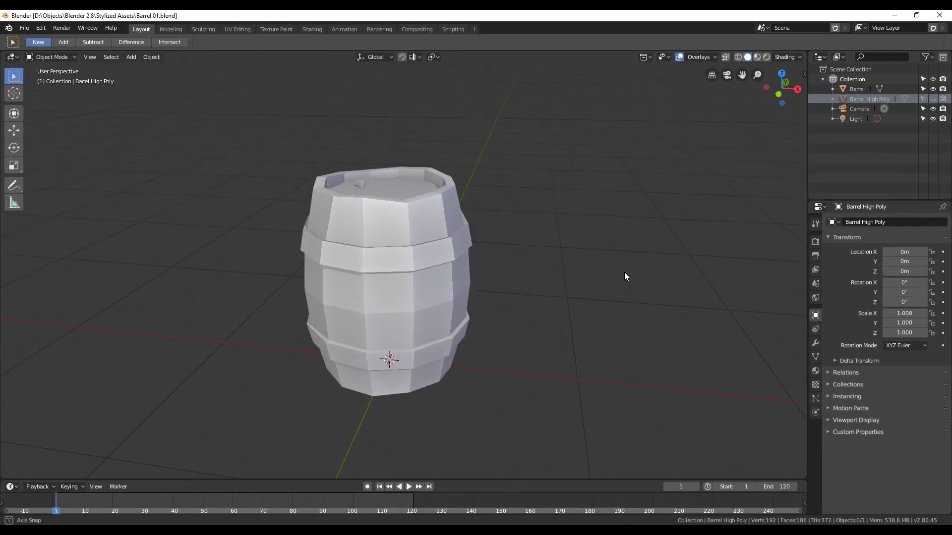
mouse_move(624, 272)
middle_down()
mouse_move(642, 278)
mouse_move(564, 281)
mouse_move(620, 279)
middle_up()
scroll(620, 279, up, 2)
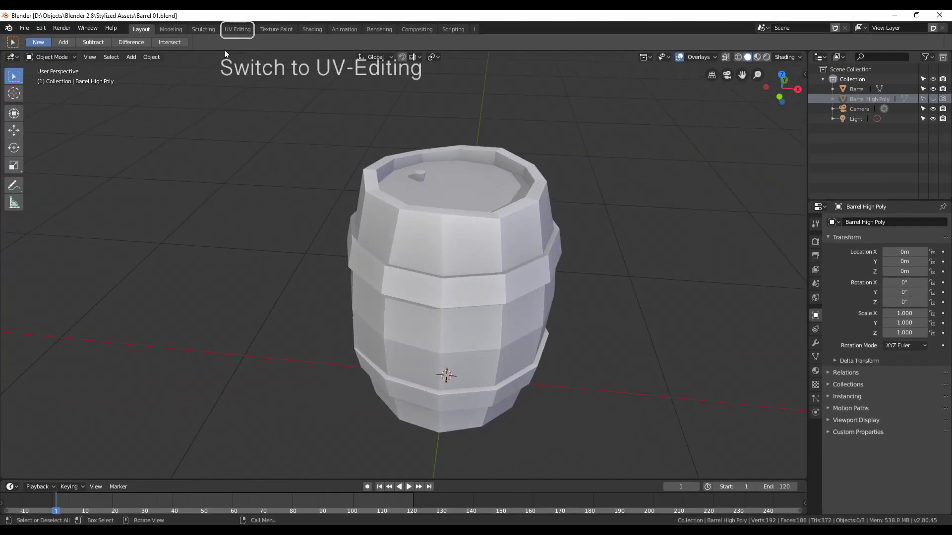
Step: Switch to the UV Editing workspace and select the low-poly Barrel object
click(239, 30)
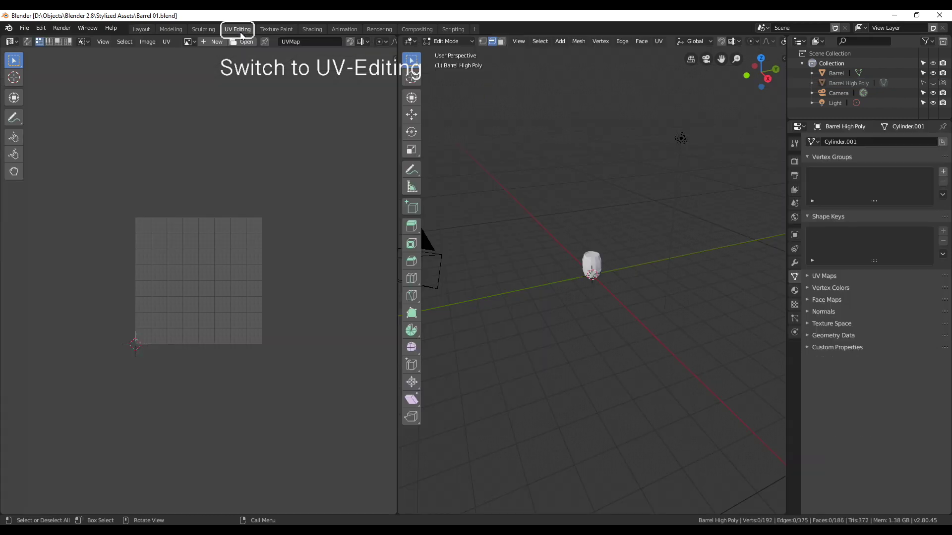
scroll(703, 349, up, 5)
middle_drag(700, 350, 691, 375)
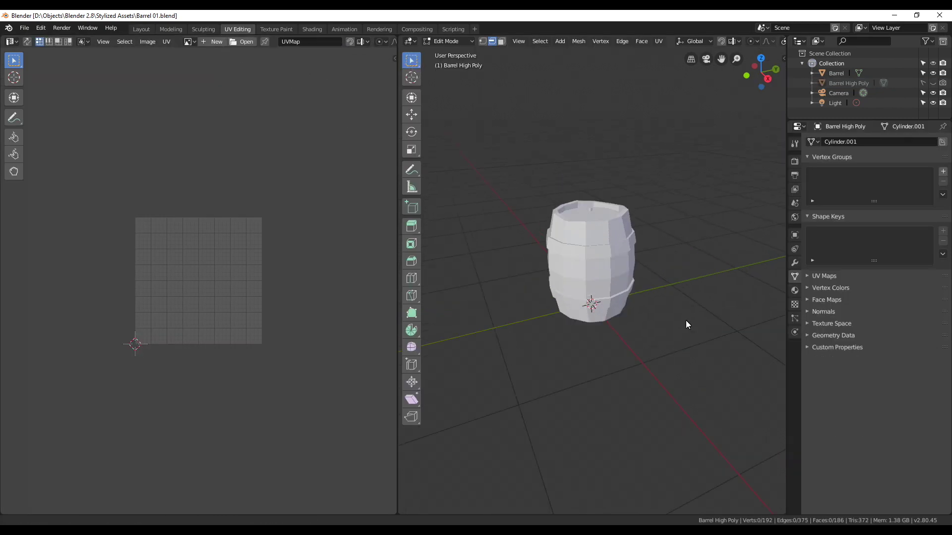
scroll(691, 374, up, 3)
scroll(701, 393, up, 1)
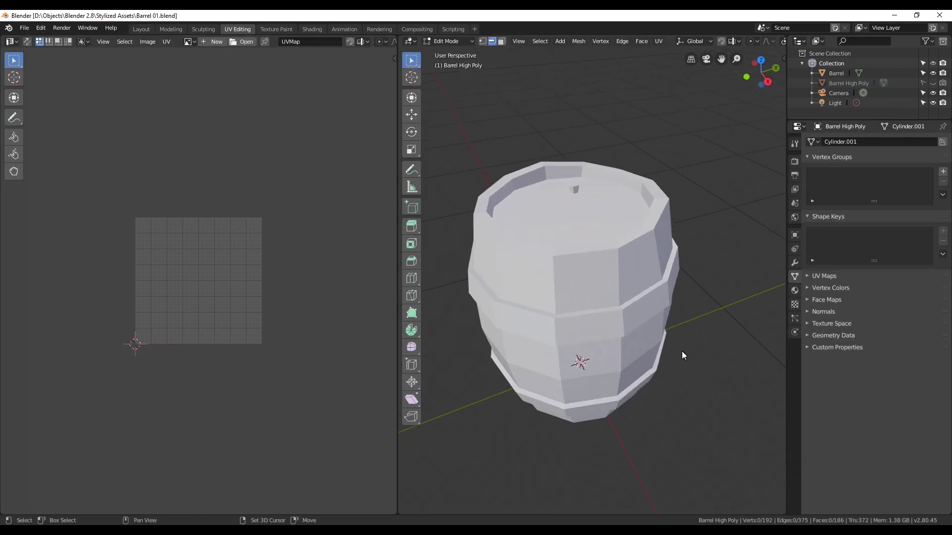
key(Tab)
middle_drag(653, 352, 650, 331)
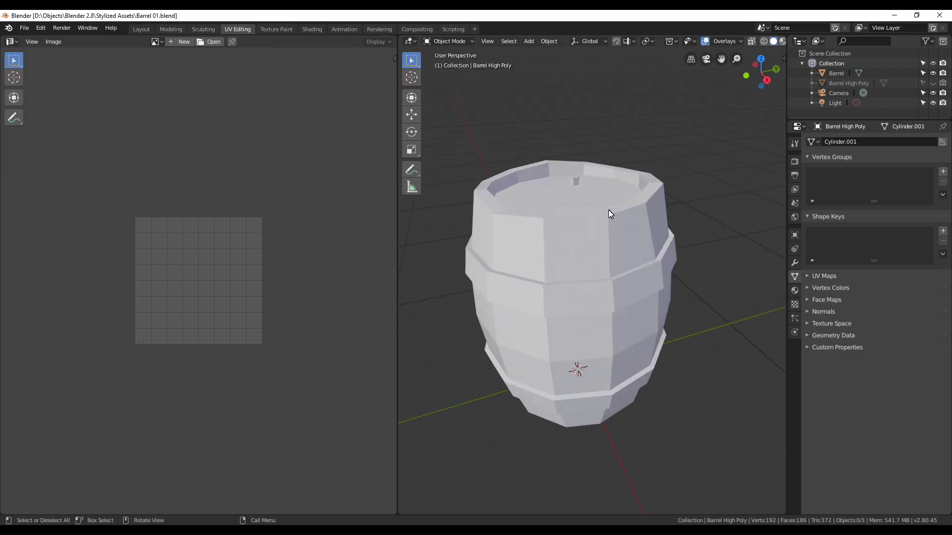
key(Tab)
click(839, 73)
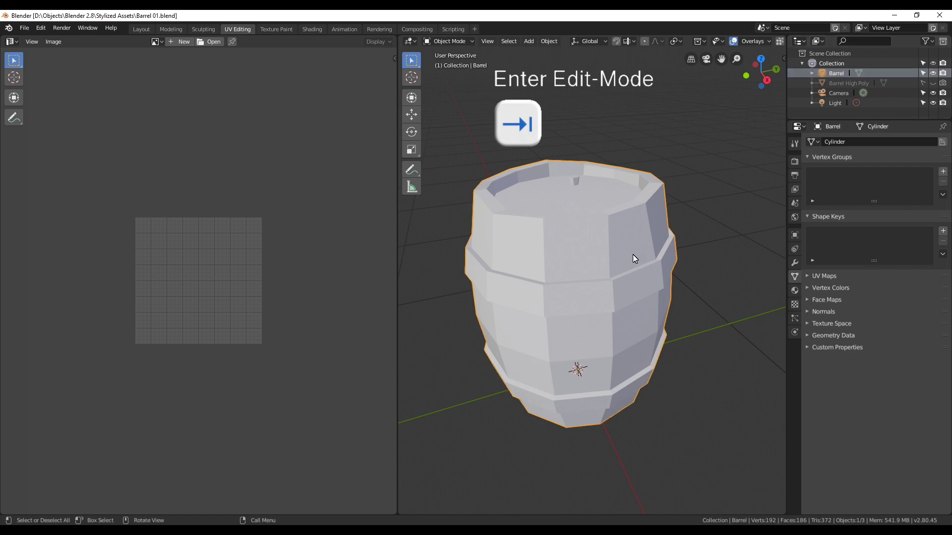
Step: In Edit Mode, select all of the Barrel's geometry and unwrap it
key(Tab)
middle_drag(657, 306, 669, 323)
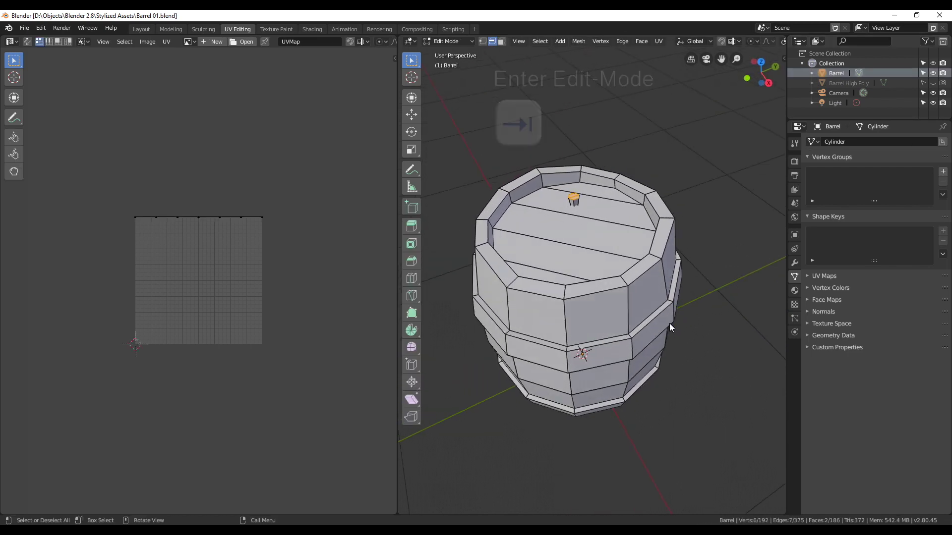
scroll(590, 251, up, 2)
scroll(585, 190, up, 2)
middle_drag(585, 190, 634, 257)
scroll(634, 324, up, 3)
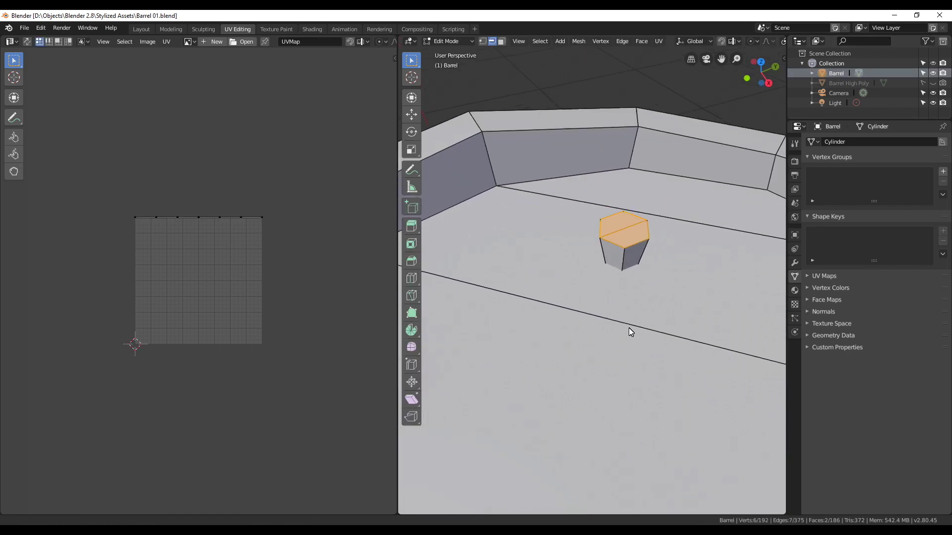
scroll(585, 228, down, 6)
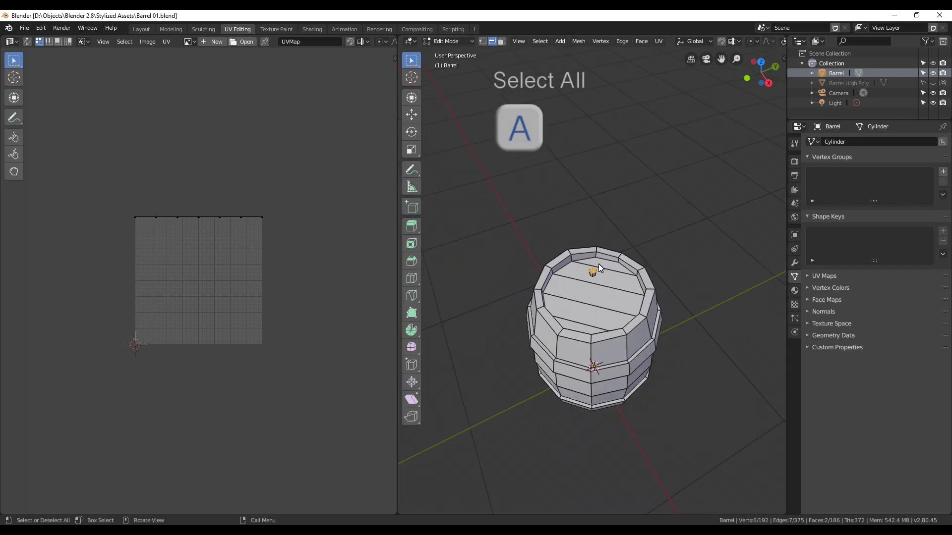
middle_drag(585, 234, 617, 301)
key(a)
key(u)
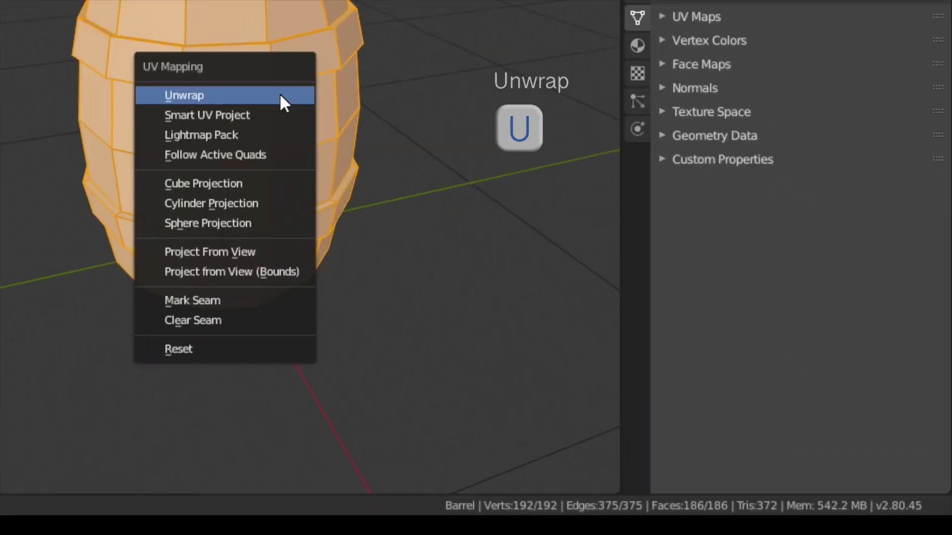
click(281, 95)
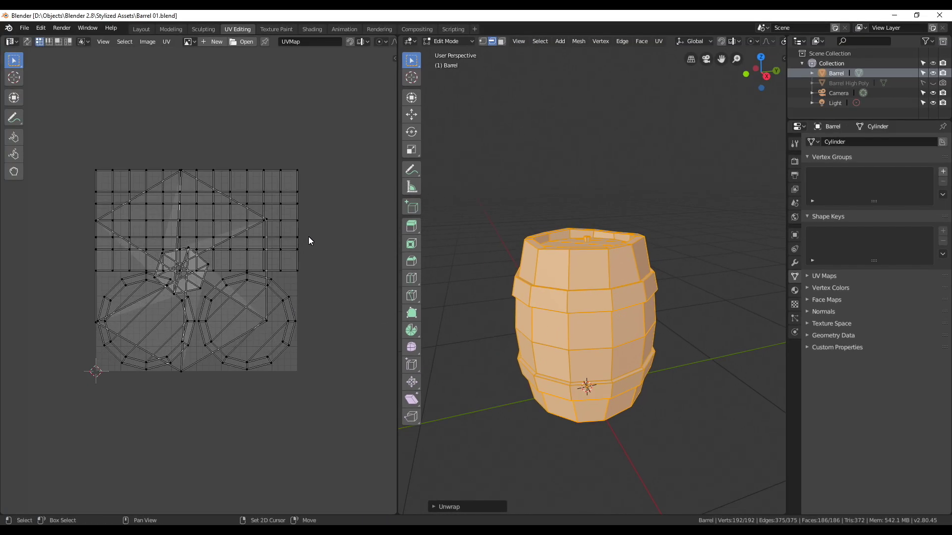
scroll(290, 259, up, 2)
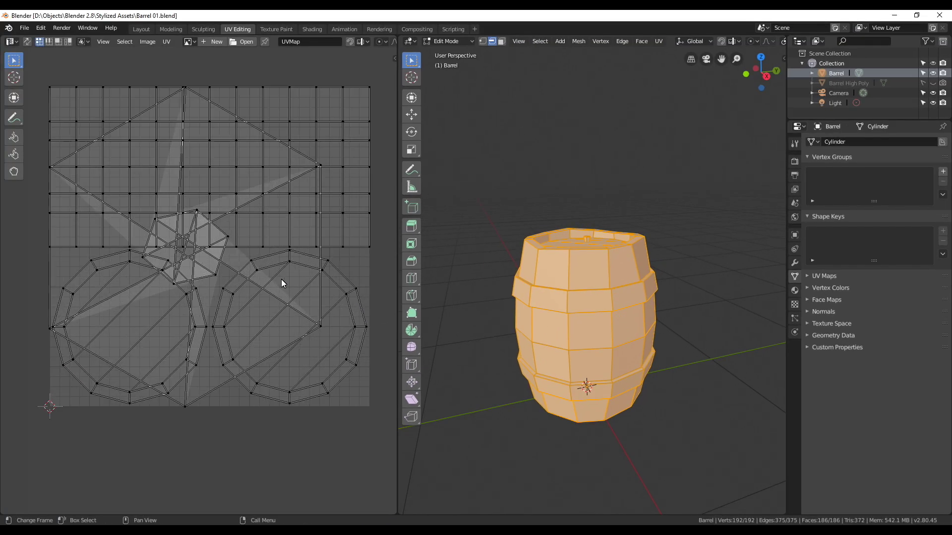
Step: Enable UV Sync Selection, turn on the Stretch display overlay, and deselect everything
scroll(275, 275, down, 2)
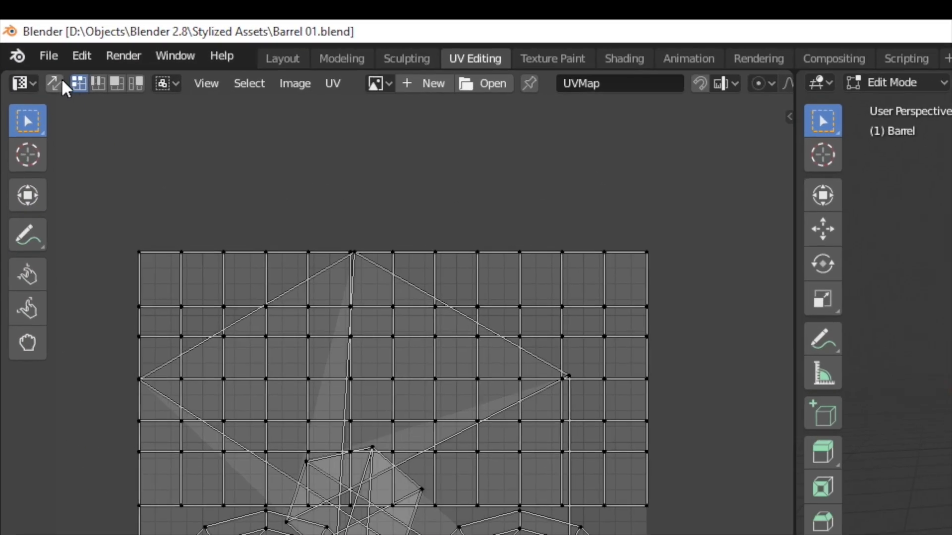
click(57, 79)
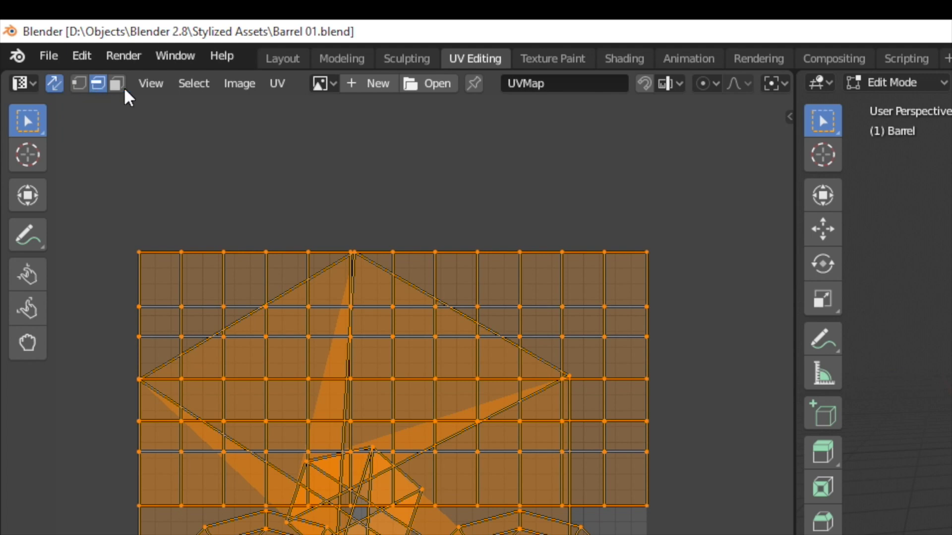
scroll(701, 73, down, 3)
click(769, 82)
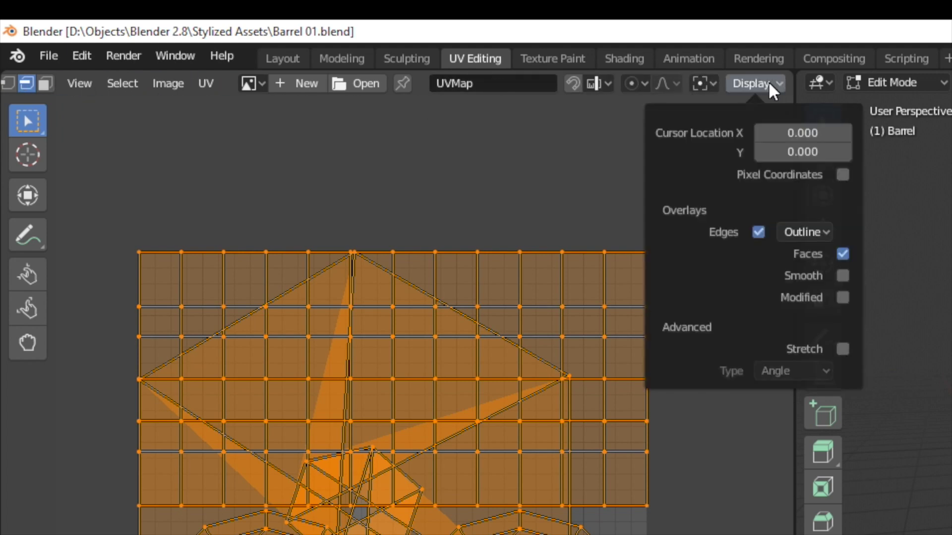
click(842, 349)
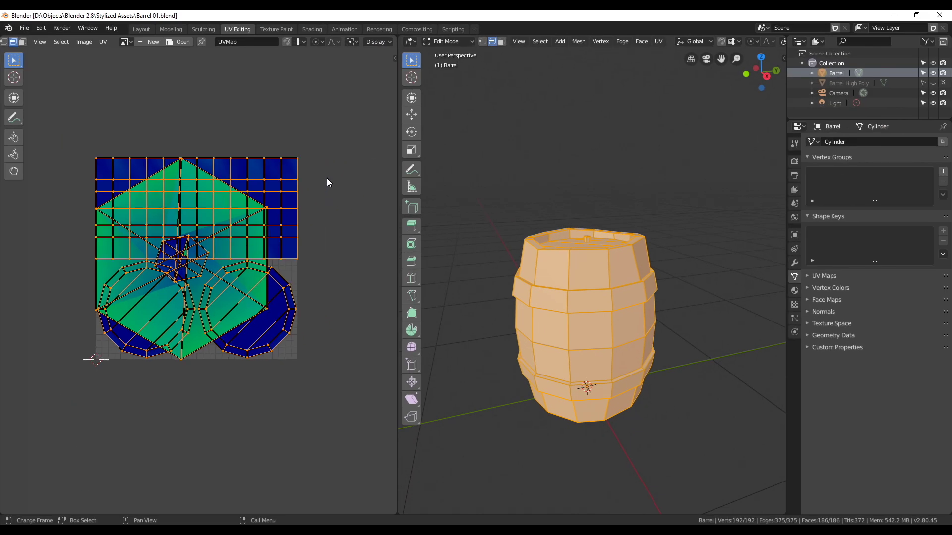
key(alt+a)
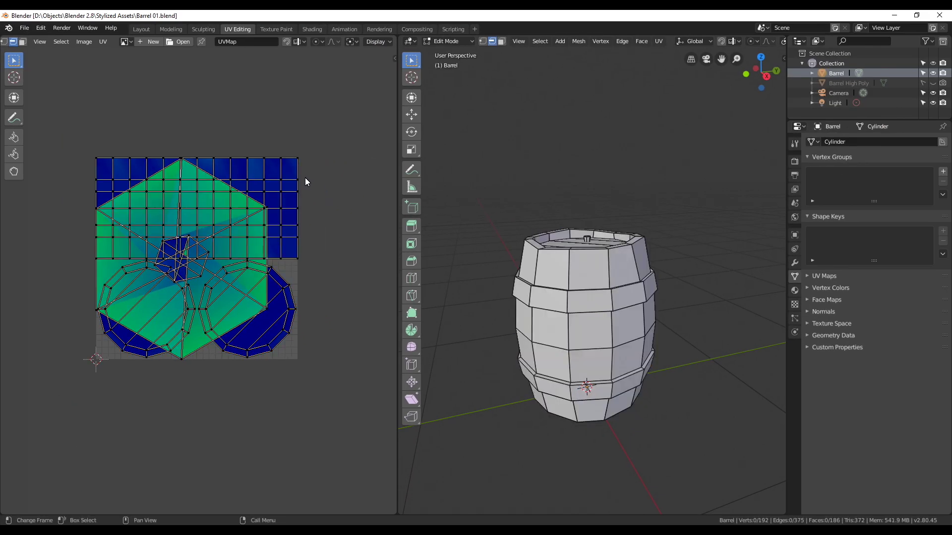
mouse_move(228, 225)
middle_down()
mouse_move(237, 216)
mouse_move(270, 226)
middle_up()
scroll(237, 216, up, 1)
scroll(548, 305, up, 2)
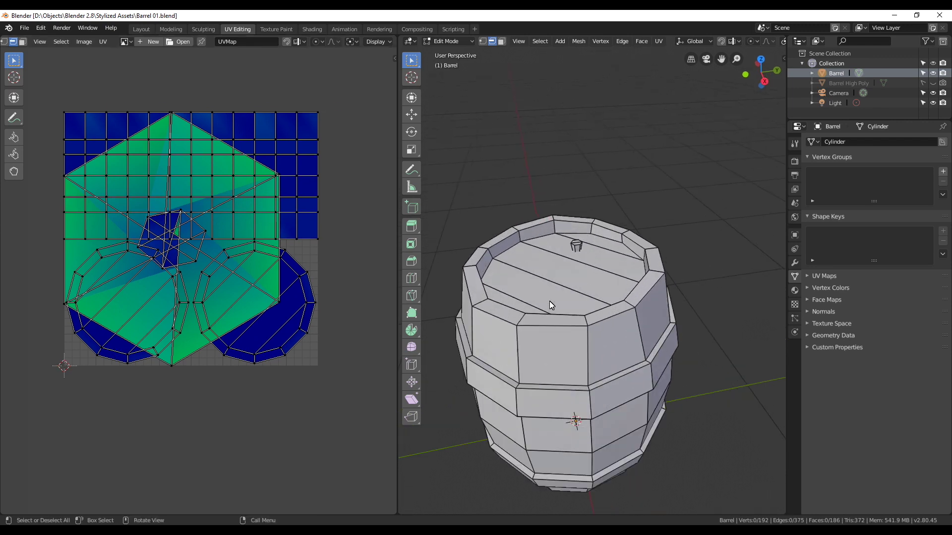
Step: Select the edges around the lid's rim and mark them as a seam
scroll(550, 302, up, 3)
mouse_move(553, 298)
middle_down()
mouse_move(570, 300)
mouse_move(569, 216)
middle_up()
shift+click(569, 220)
shift+click(626, 224)
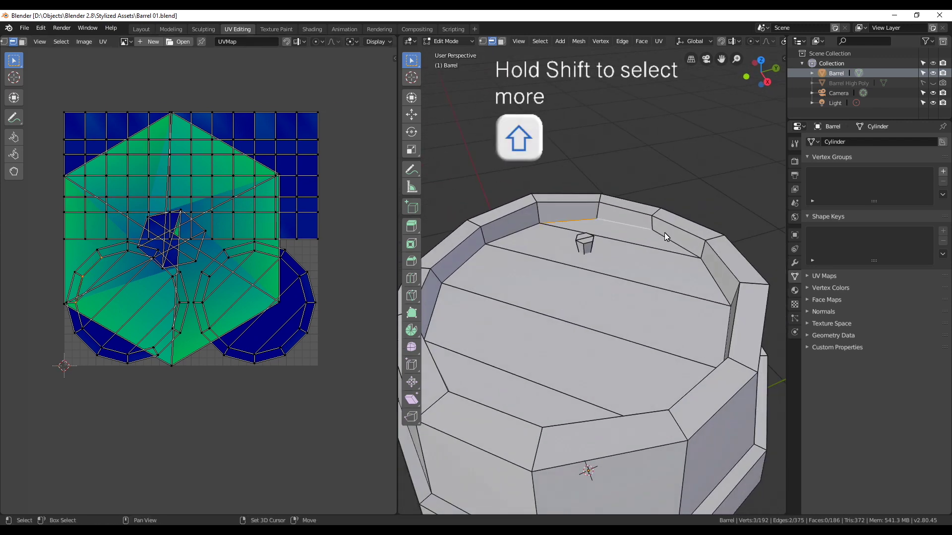
mouse_move(462, 270)
middle_down()
mouse_move(550, 309)
mouse_move(613, 238)
mouse_move(686, 299)
middle_up()
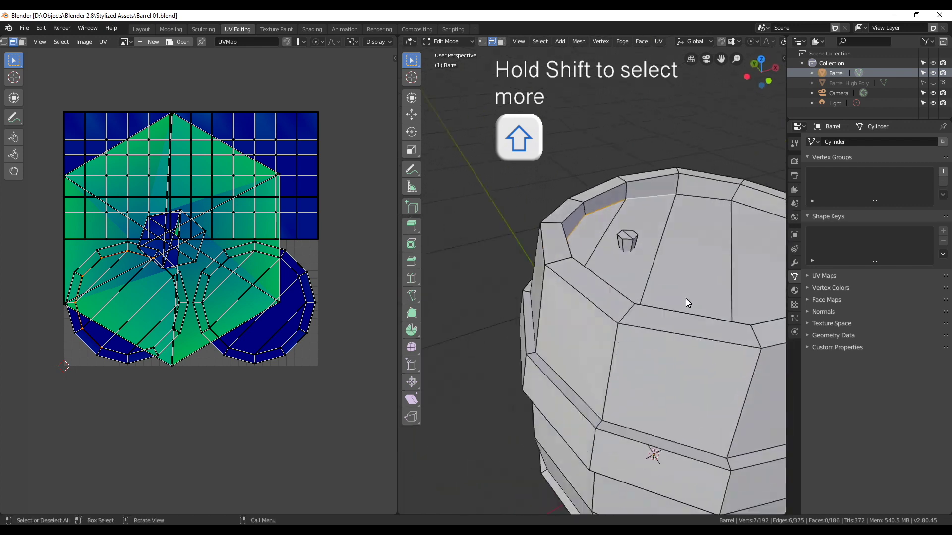
shift+click(559, 240)
mouse_move(626, 287)
middle_down()
mouse_move(670, 344)
mouse_move(666, 273)
mouse_move(730, 375)
mouse_move(722, 305)
mouse_move(587, 296)
middle_up()
shift+click(667, 273)
shift+click(708, 292)
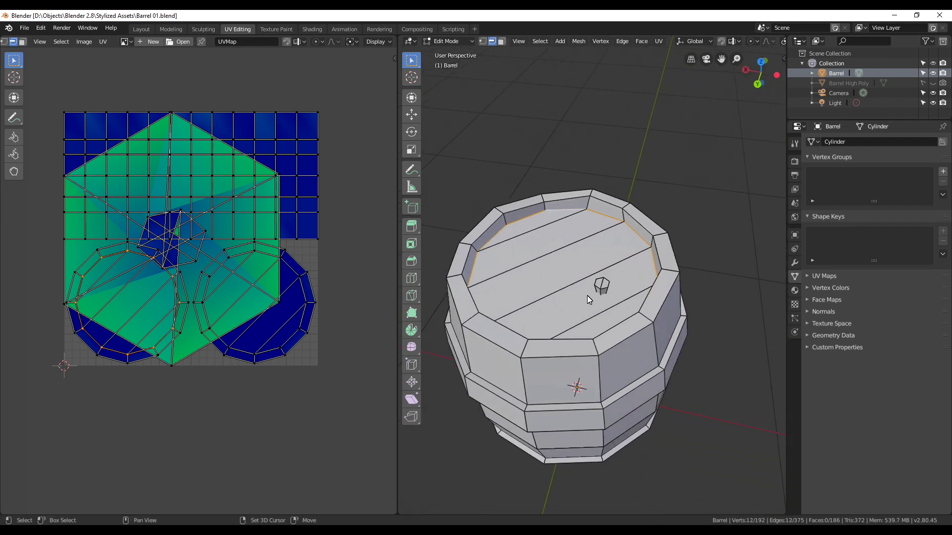
key(ctrl+e)
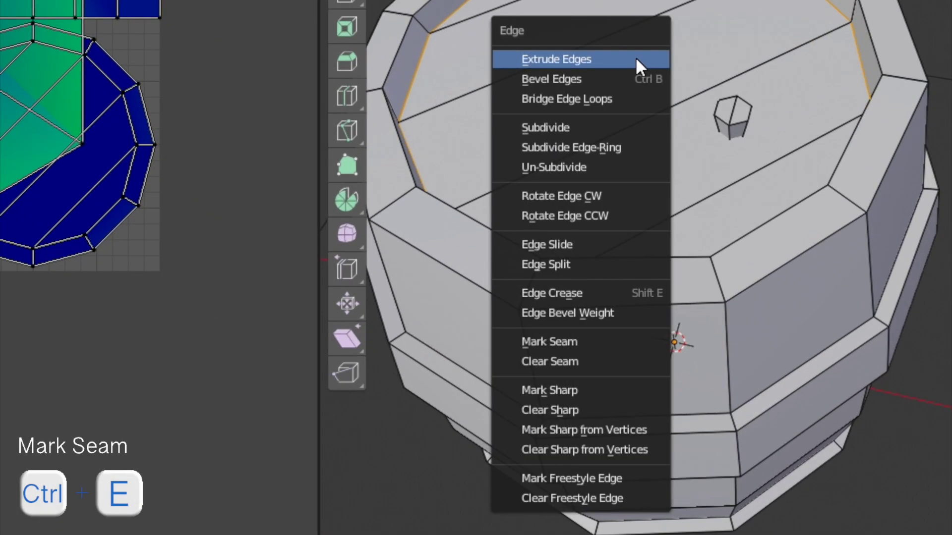
click(608, 342)
Step: Mark the top edge loop of the lid's peg as a seam
click(623, 227)
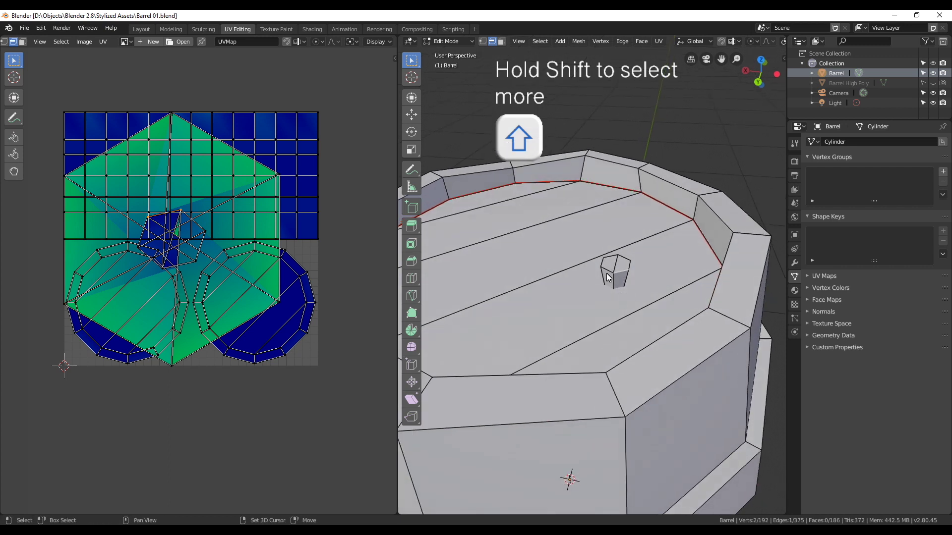
alt+click(603, 264)
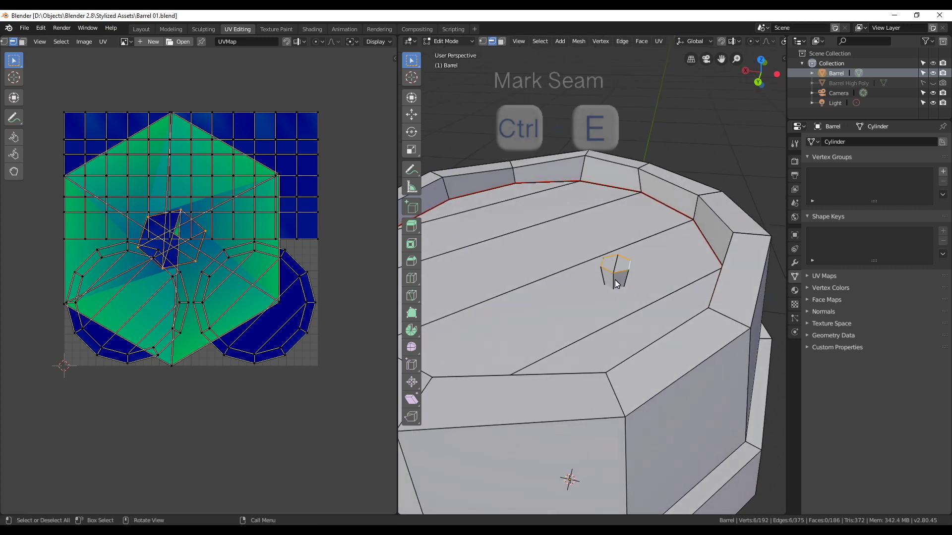
middle_drag(626, 281, 600, 292)
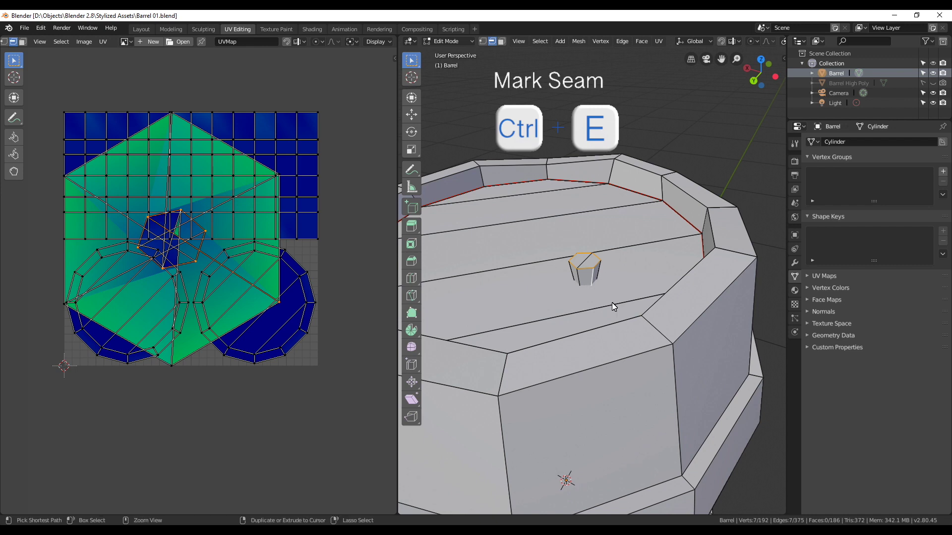
key(ctrl+e)
click(612, 302)
Step: Select the whole barrel mesh, unwrap it, and deselect all
key(a)
key(u)
click(611, 302)
scroll(272, 349, up, 1)
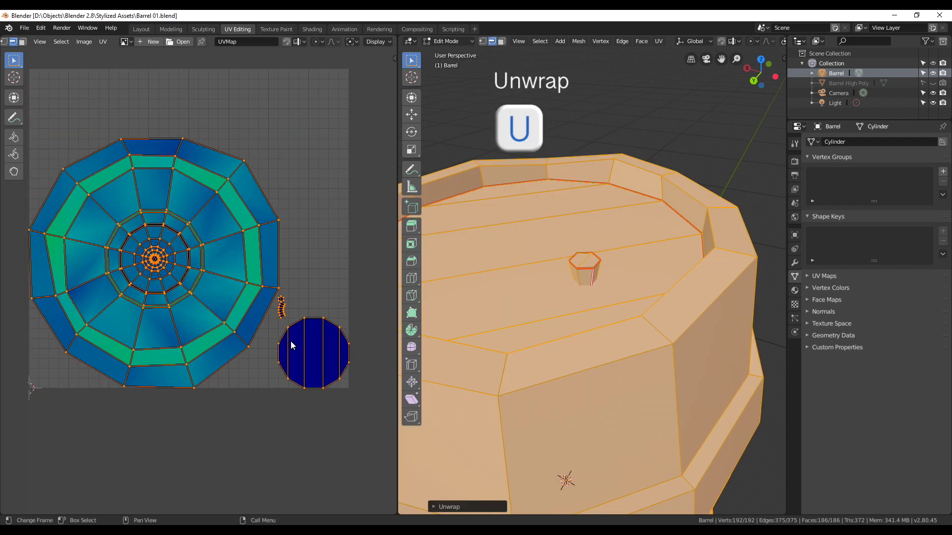
key(alt+a)
key(alt+a)
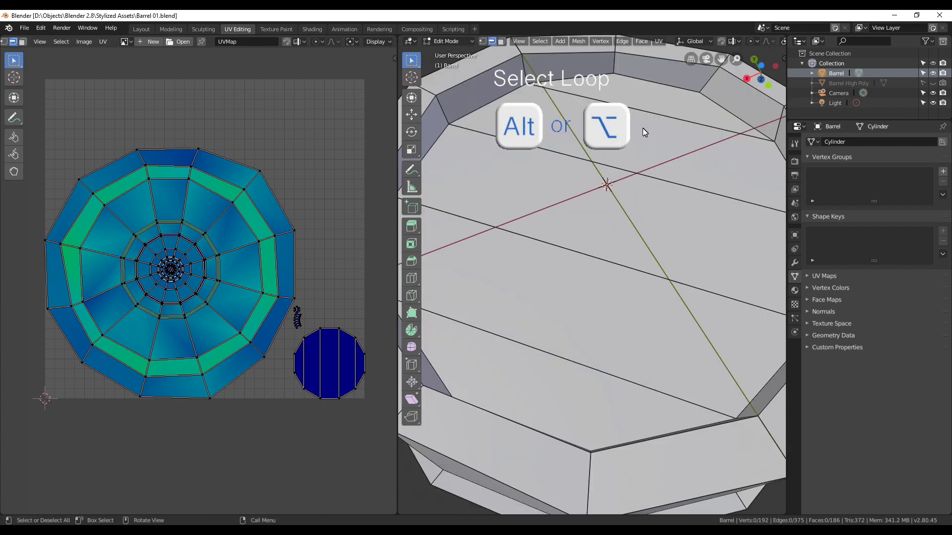
Step: Mark the lid loop and two more hoop edge loops as seams
scroll(586, 220, up, 4)
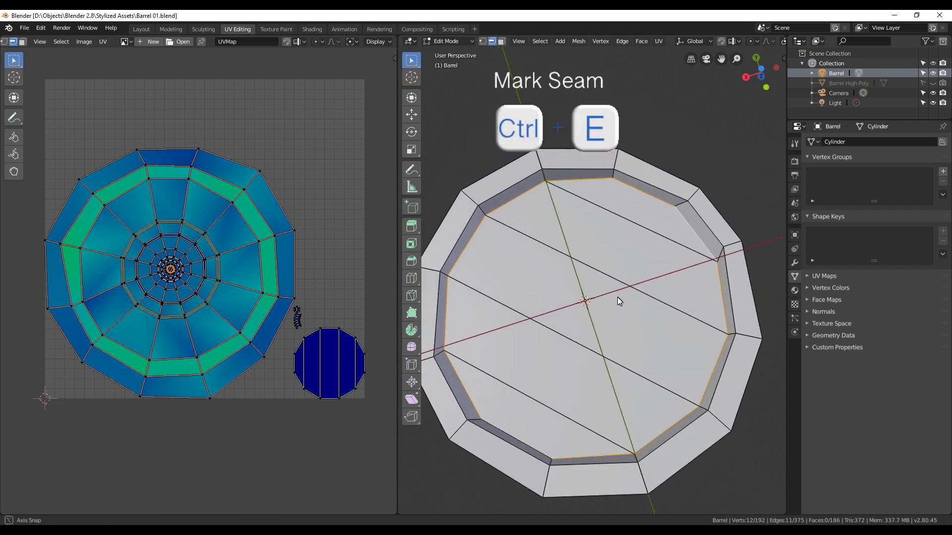
key(ctrl+e)
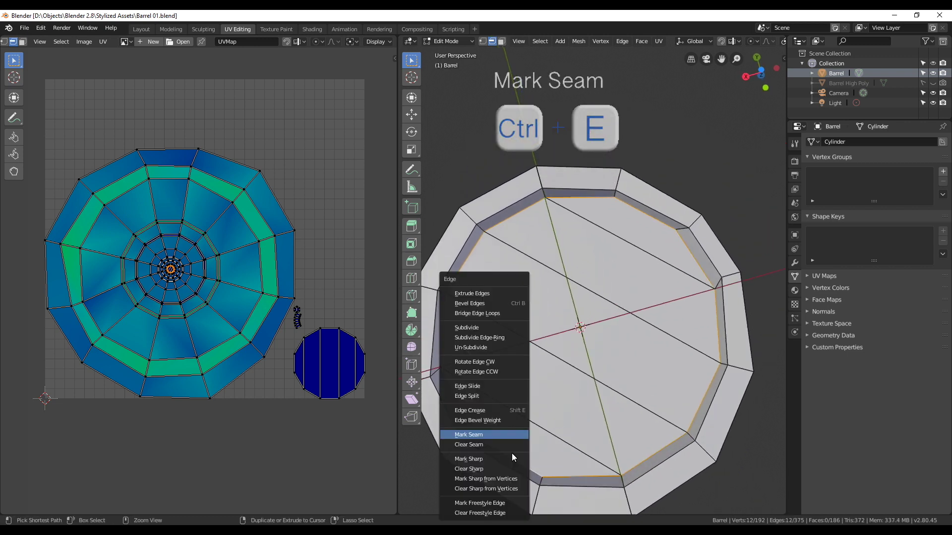
click(446, 436)
mouse_move(598, 301)
middle_down()
mouse_move(576, 314)
mouse_move(675, 313)
mouse_move(647, 376)
mouse_move(635, 232)
mouse_move(671, 293)
mouse_move(647, 269)
mouse_move(638, 320)
mouse_move(646, 284)
middle_up()
alt+shift+click(647, 376)
alt+shift+click(647, 269)
key(ctrl+e)
click(646, 250)
Step: Mark a vertical edge path down the barrel as a seam
mouse_move(646, 250)
middle_down()
mouse_move(661, 378)
mouse_move(679, 400)
mouse_move(578, 302)
mouse_move(542, 326)
mouse_move(575, 242)
mouse_move(641, 241)
mouse_move(659, 441)
mouse_move(542, 466)
middle_up()
alt+click(557, 290)
key(ctrl+e)
key(ctrl+e)
click(571, 338)
Step: Select the whole barrel and unwrap it along the new seams
key(a)
mouse_move(570, 338)
middle_down()
mouse_move(622, 277)
mouse_move(646, 275)
middle_up()
key(a)
key(u)
click(645, 275)
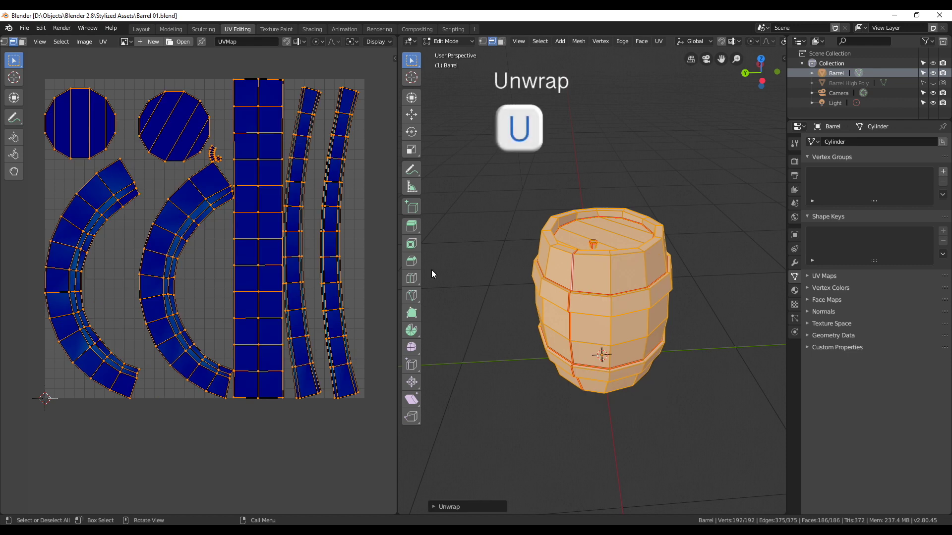
Step: Mark two edges on a curved UV strip as a seam
scroll(286, 277, up, 1)
scroll(308, 279, up, 1)
mouse_move(518, 325)
middle_down()
mouse_move(599, 323)
mouse_move(564, 317)
middle_up()
scroll(203, 245, up, 1)
scroll(222, 238, up, 1)
key(alt+a)
click(231, 240)
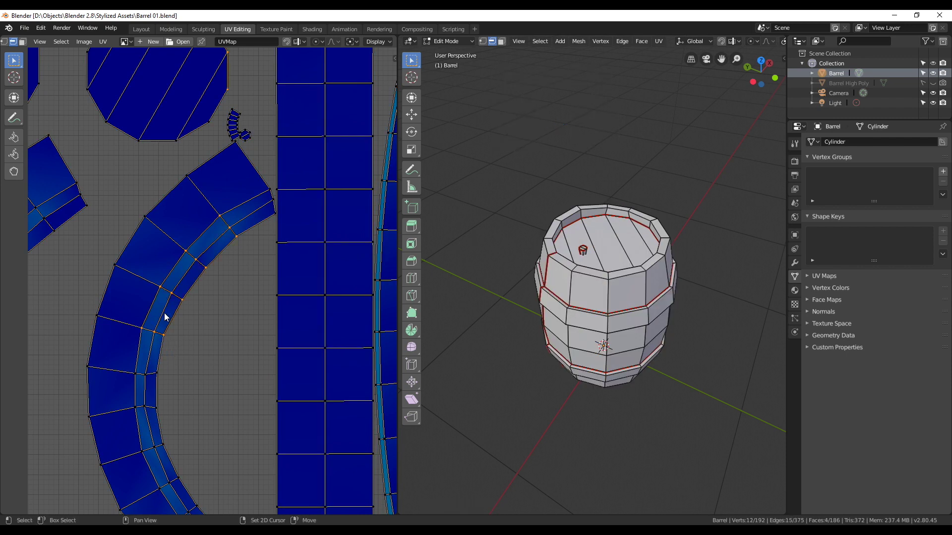
middle_drag(147, 335, 183, 299)
shift+click(183, 299)
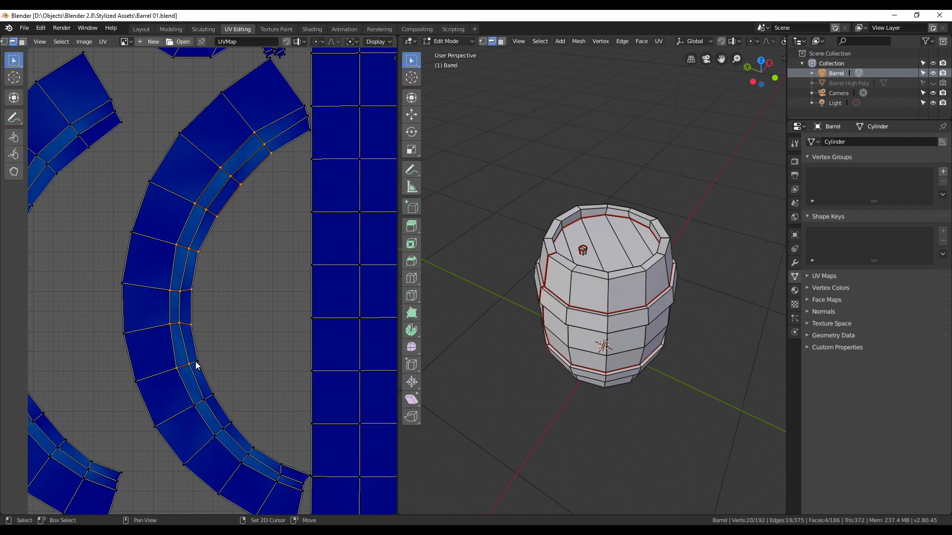
key(ctrl+e)
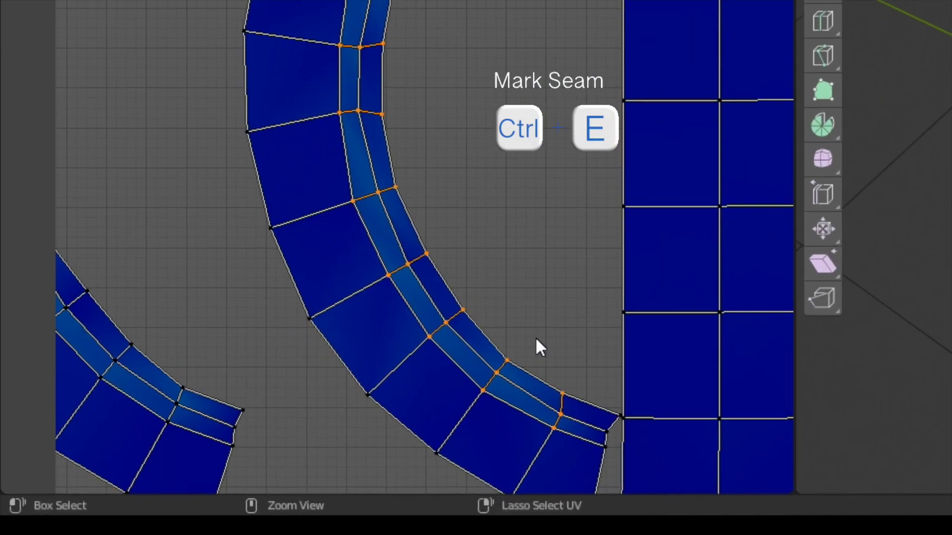
key(ctrl+e)
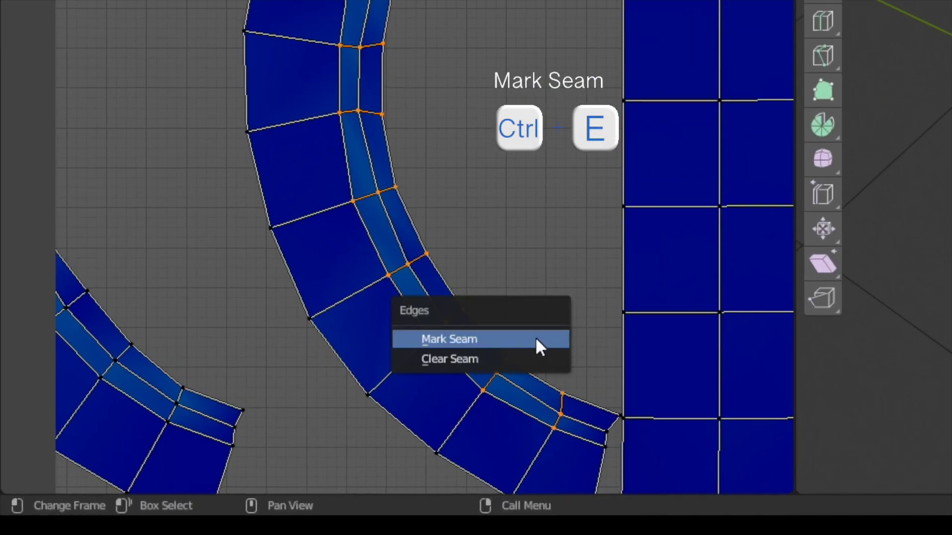
click(537, 340)
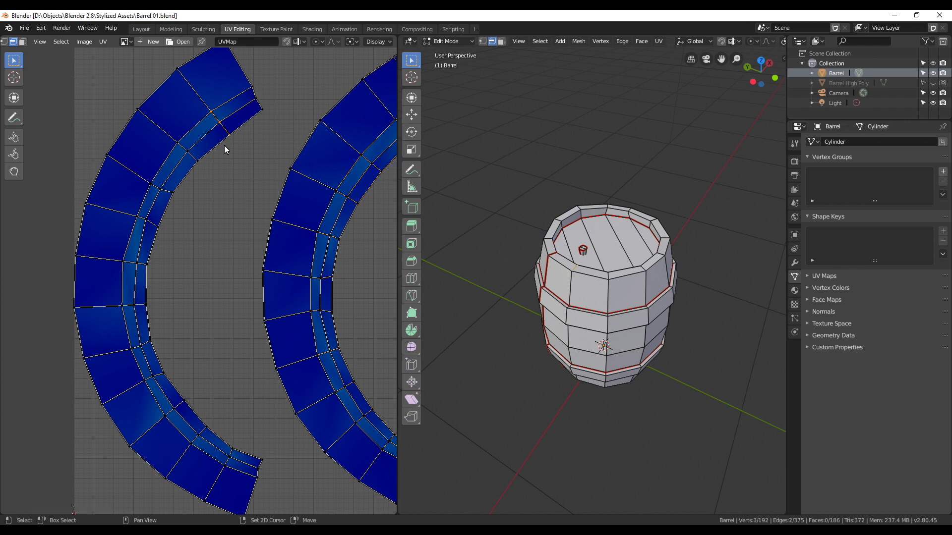
Step: Adjust a lower island edge's seam and clear the seam on another UV edge
click(103, 41)
click(116, 91)
key(ctrl+e)
click(194, 164)
key(a)
scroll(284, 314, down, 3)
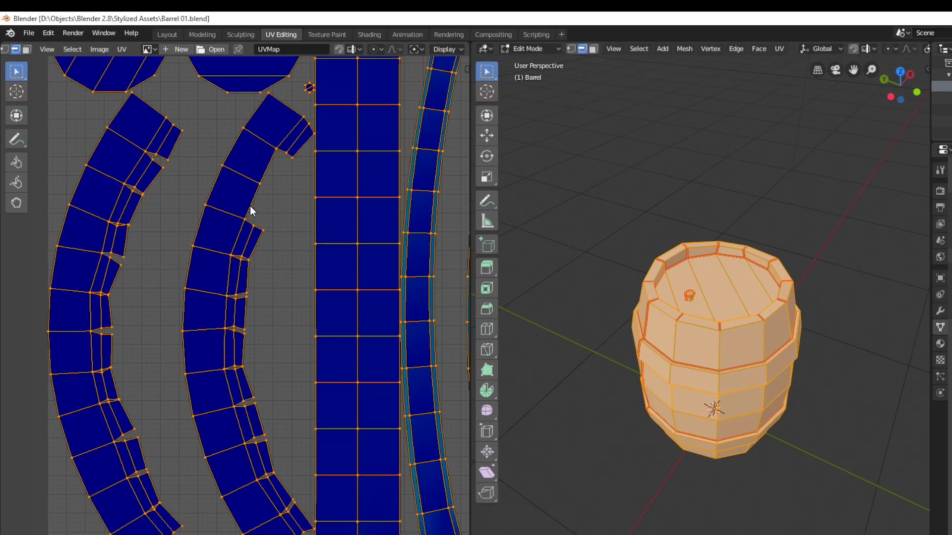
key(alt+a)
click(246, 337)
key(ctrl+e)
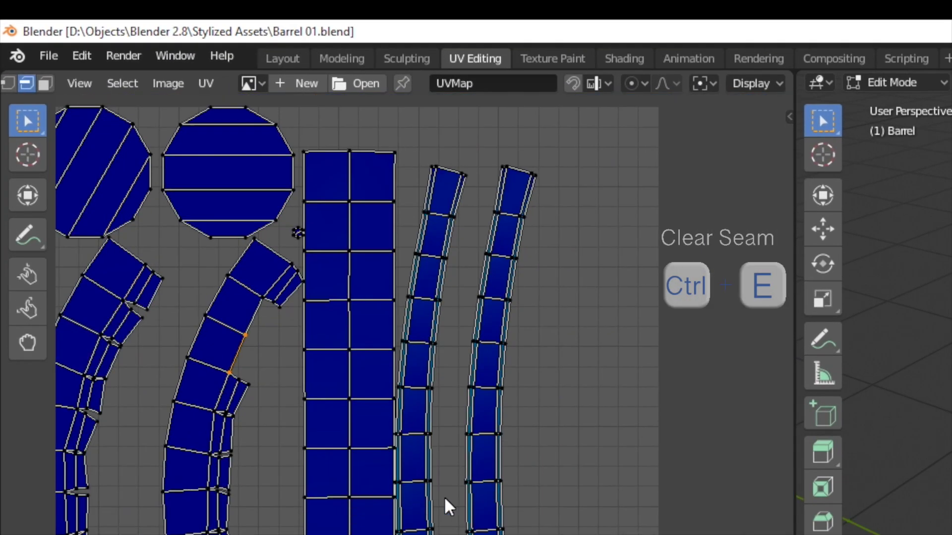
key(ctrl+e)
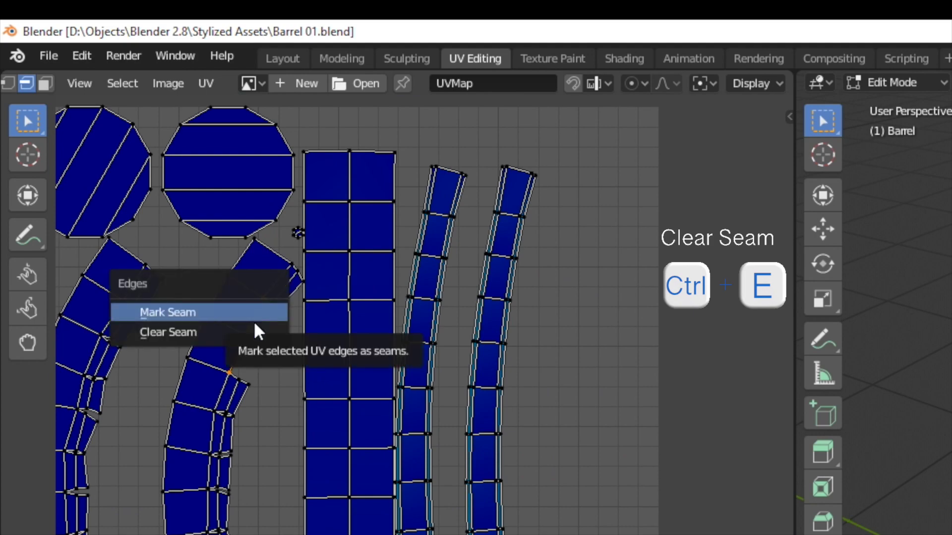
click(254, 329)
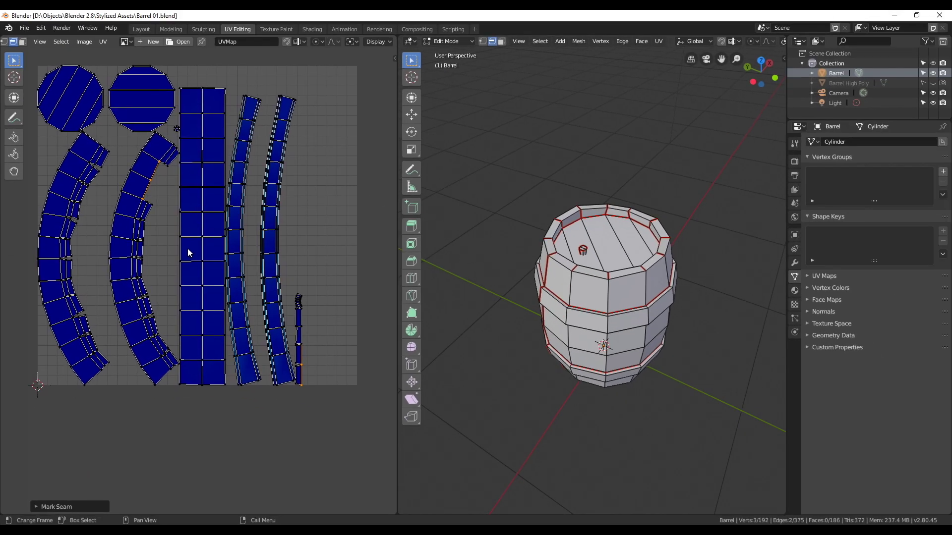
Step: Clear one more seam edge and re-unwrap the whole barrel
key(a)
scroll(248, 301, up, 1)
key(a)
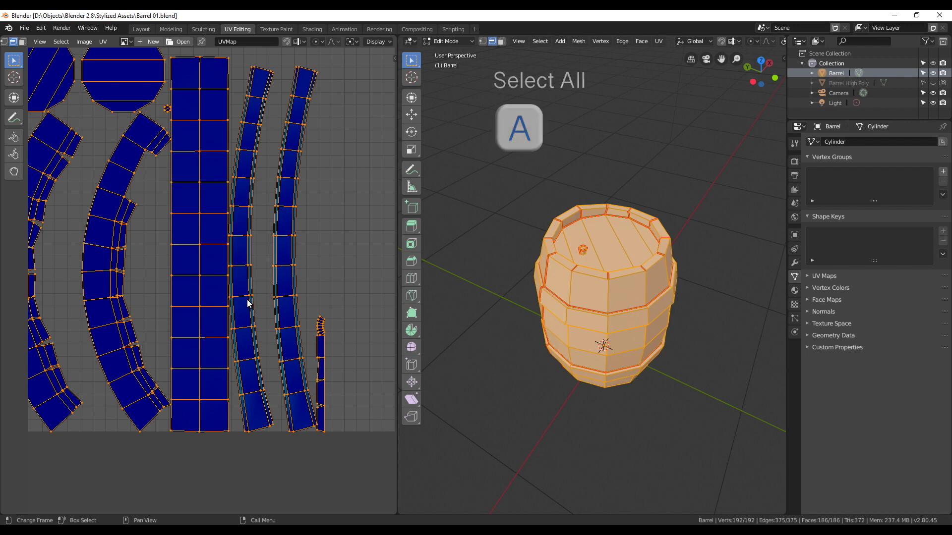
key(u)
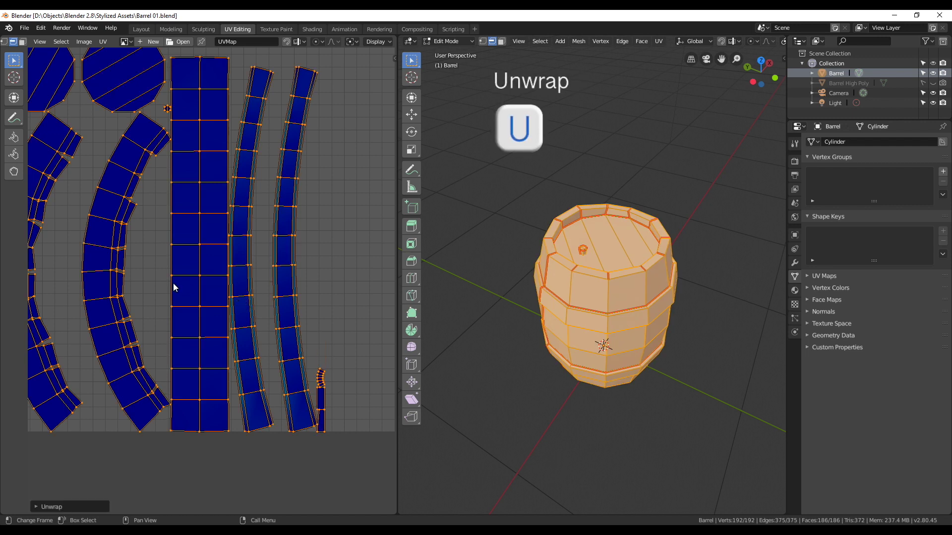
middle_drag(174, 287, 216, 287)
scroll(216, 287, up, 1)
click(187, 162)
click(180, 185)
scroll(226, 219, down, 1)
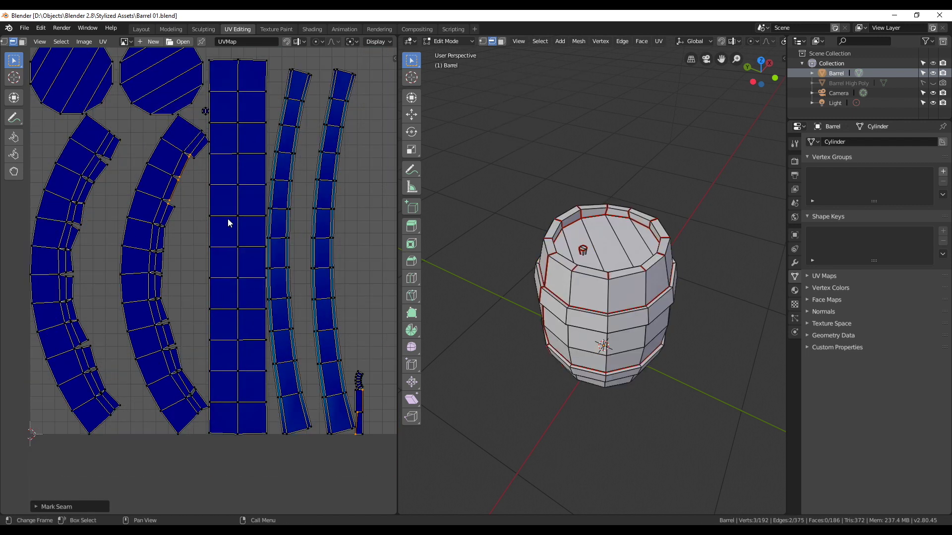
key(a)
key(u)
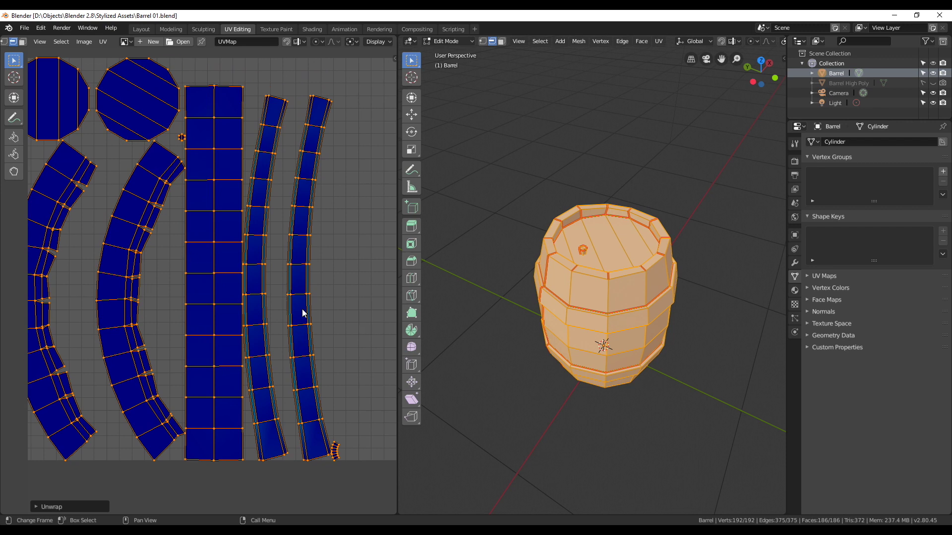
scroll(302, 313, up, 2)
middle_drag(302, 312, 216, 197)
Step: Mark extra vertical seams on the barrel's upper body in the 3D view
key(alt+a)
scroll(233, 347, up, 2)
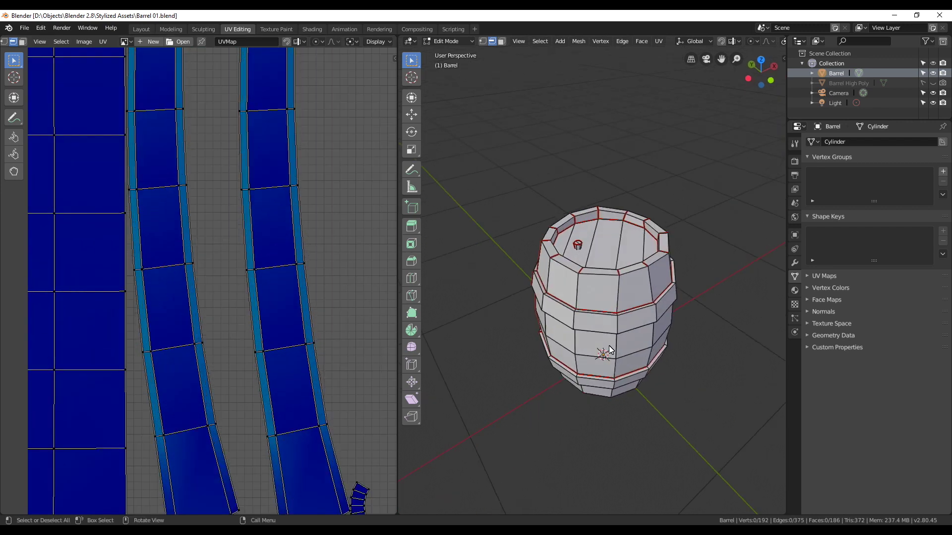
scroll(562, 367, up, 3)
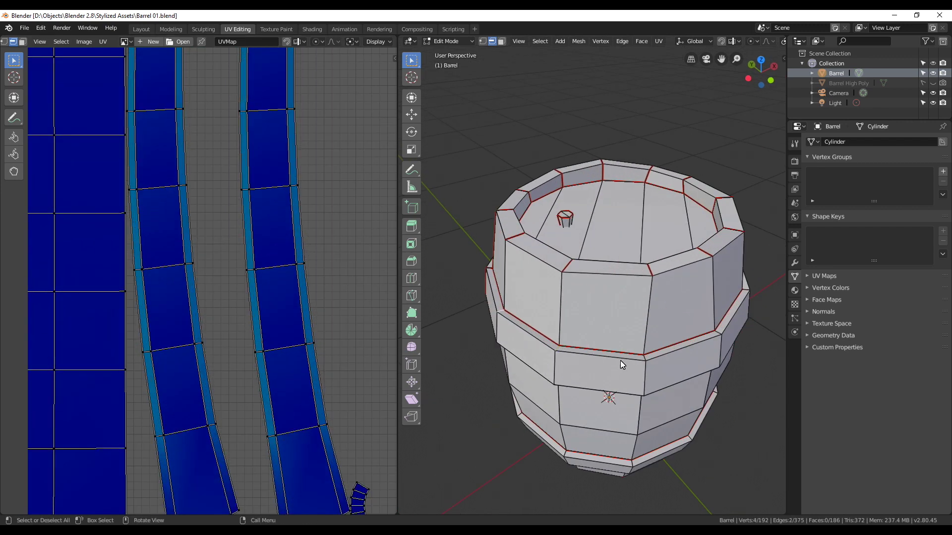
middle_drag(749, 353, 729, 347)
scroll(185, 395, down, 2)
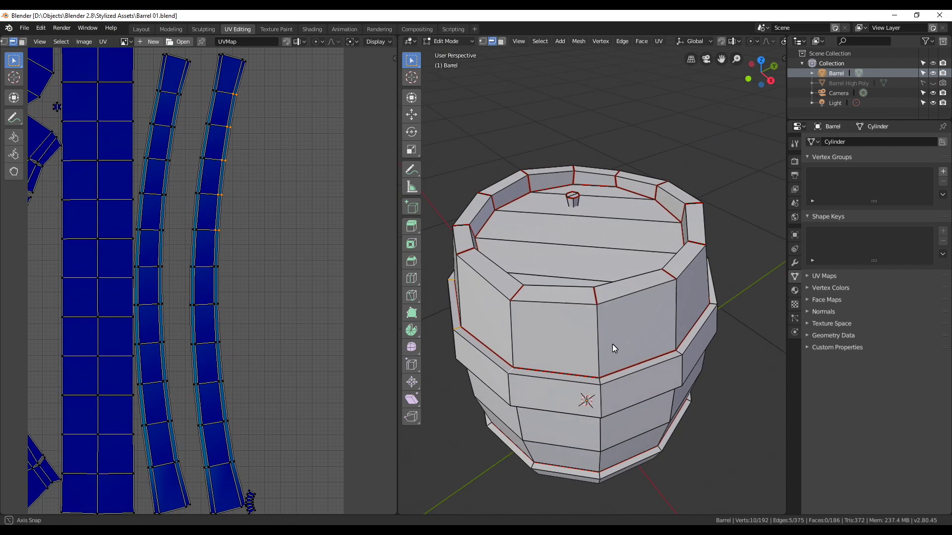
scroll(612, 344, up, 2)
shift+click(688, 384)
mouse_move(782, 363)
middle_down()
mouse_move(658, 337)
mouse_move(582, 364)
middle_up()
key(ctrl+e)
click(671, 371)
middle_drag(671, 372, 618, 270)
Step: Select edges along the thin hoop strips and clear their seams
scroll(291, 295, up, 3)
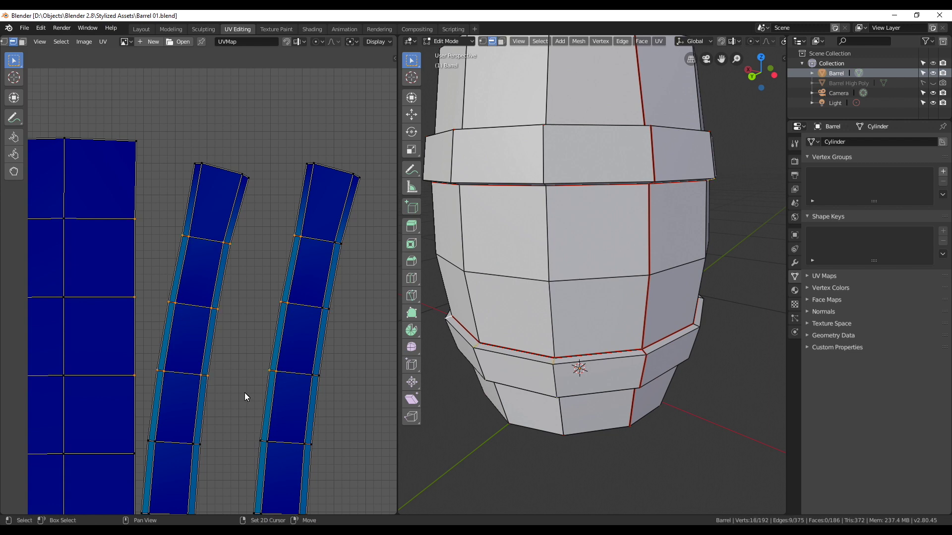
middle_drag(245, 393, 269, 303)
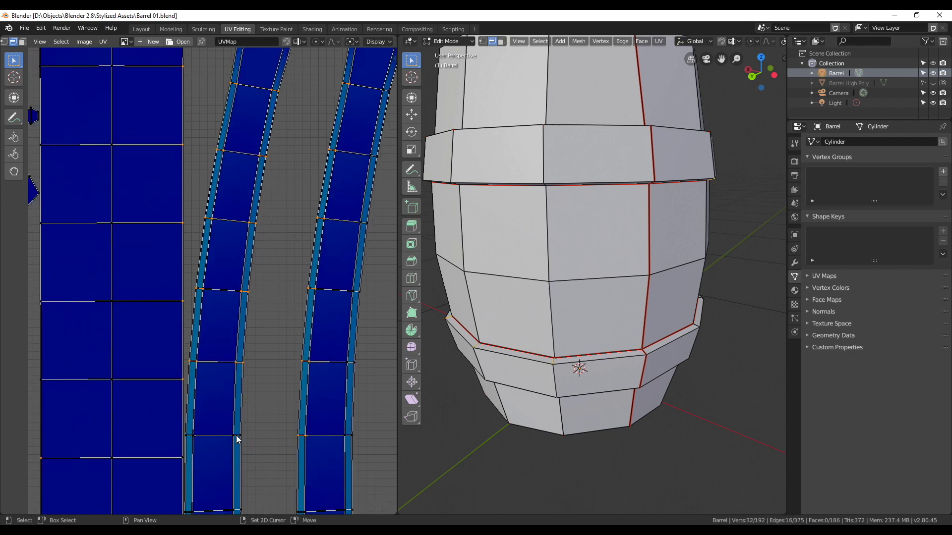
key(e)
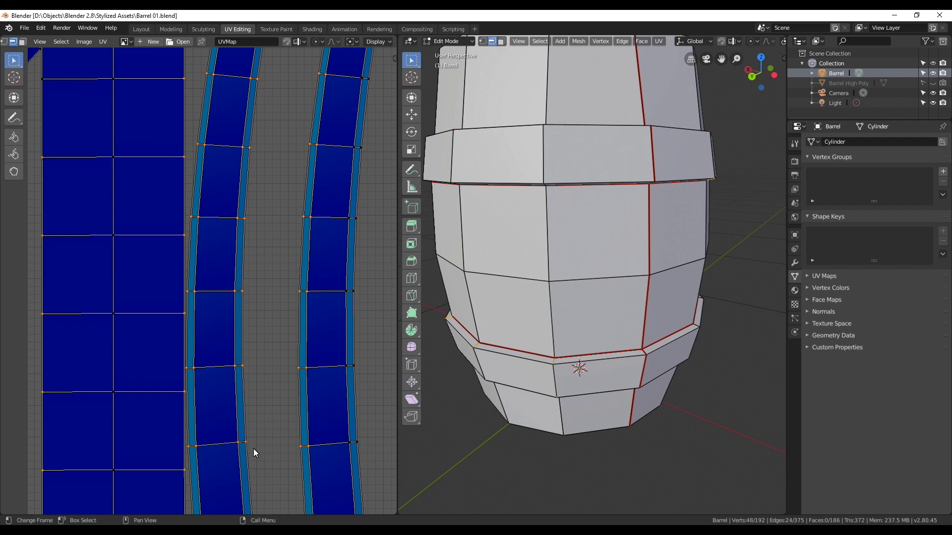
key(e)
key(ctrl+e)
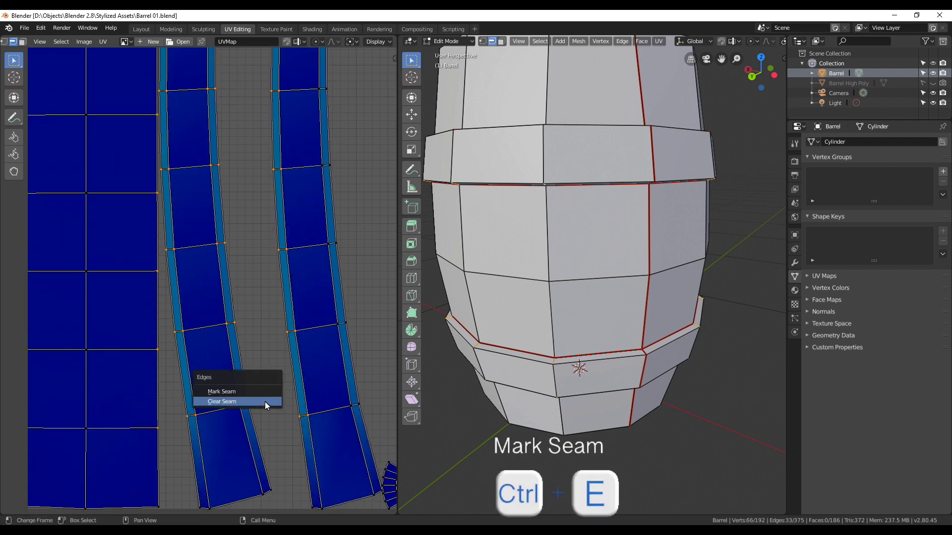
click(266, 392)
Step: Re-unwrap the whole barrel into two discs, four curved strips and a straight panel
key(a)
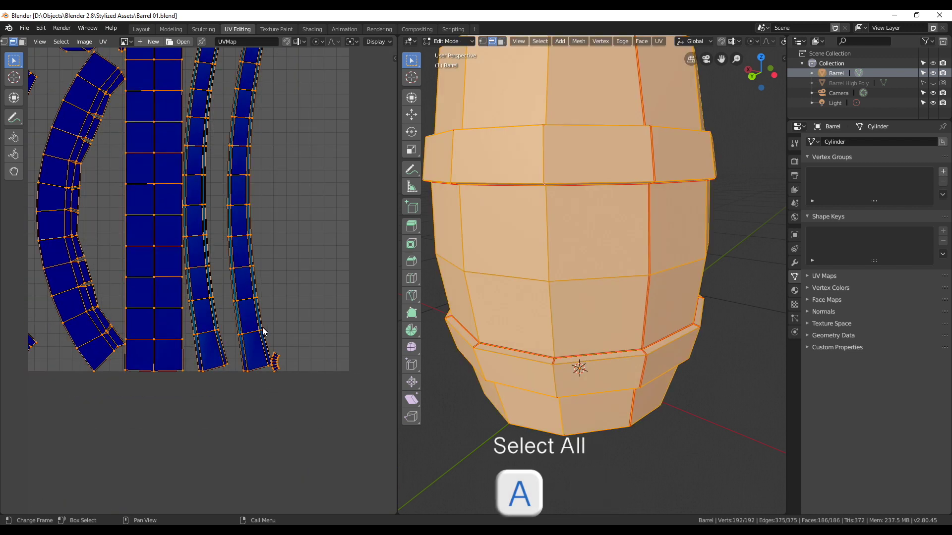
key(u)
scroll(258, 344, down, 2)
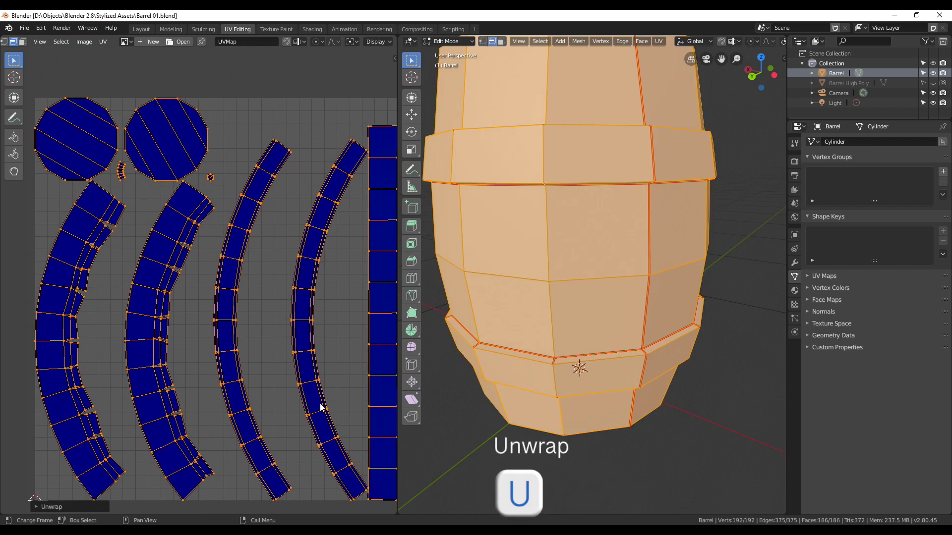
click(302, 399)
scroll(293, 392, down, 1)
scroll(575, 317, down, 2)
middle_drag(553, 332, 635, 298)
scroll(333, 364, up, 1)
scroll(333, 364, down, 1)
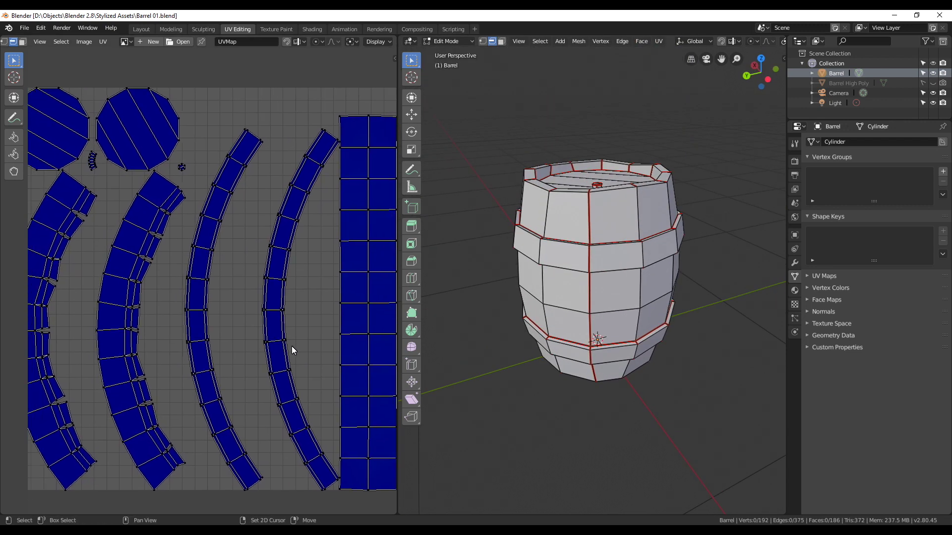
Step: In face select mode, select the curved band islands and move them out left of the UV tile
scroll(304, 389, down, 1)
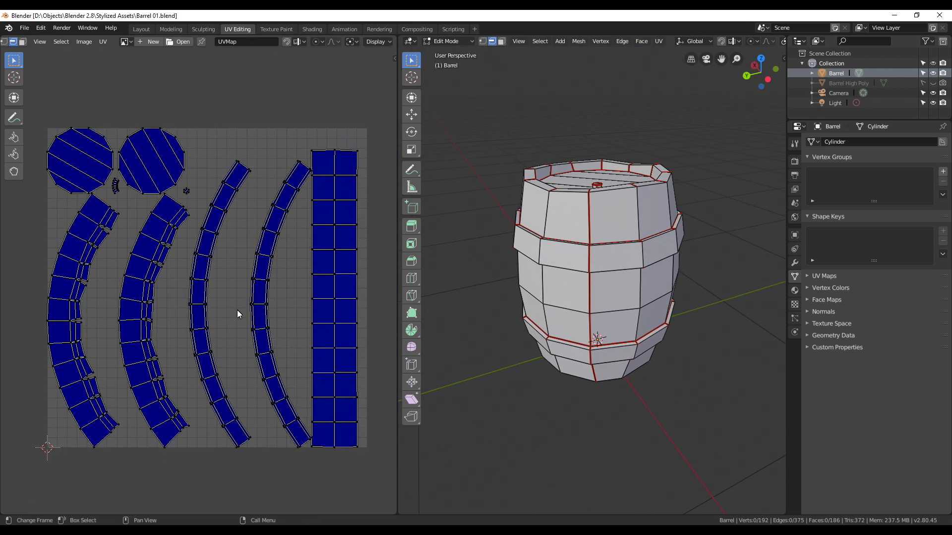
middle_drag(207, 299, 245, 294)
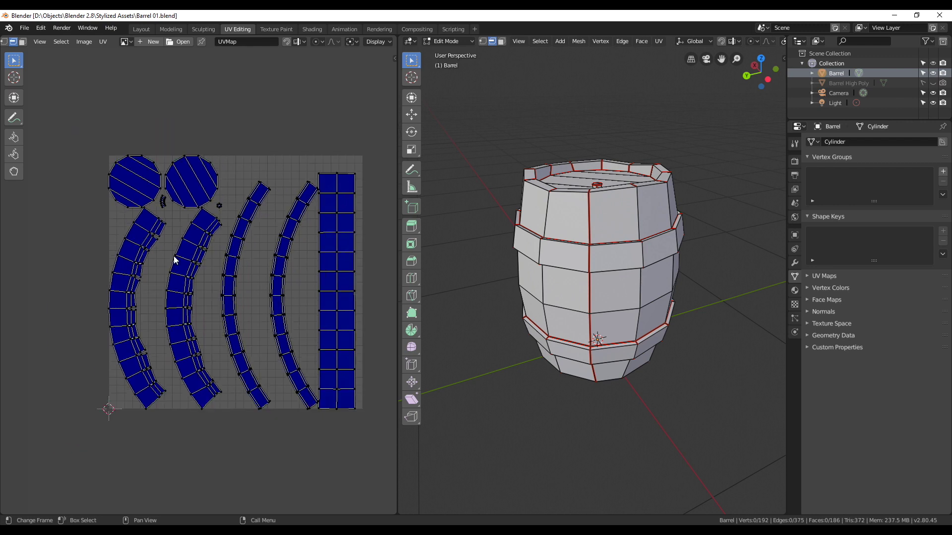
click(23, 43)
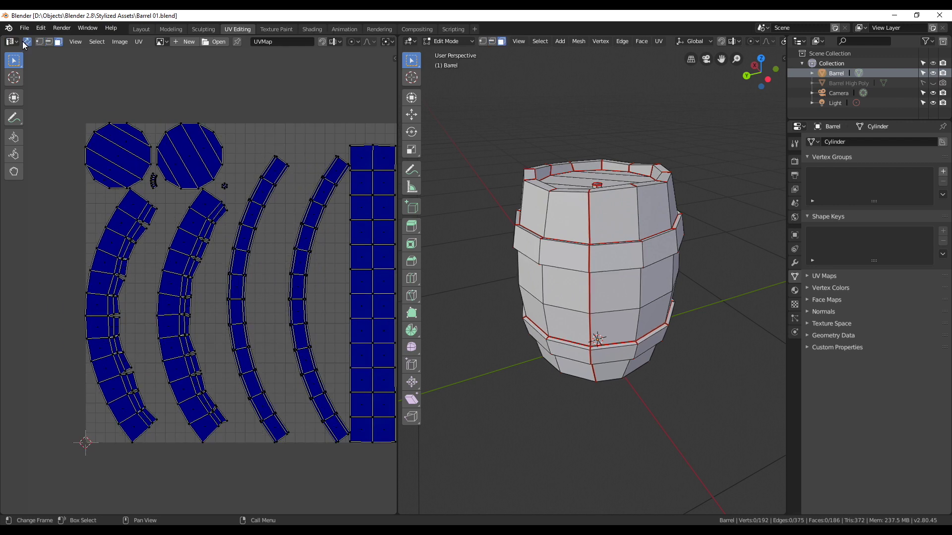
middle_drag(156, 252, 133, 252)
key(l)
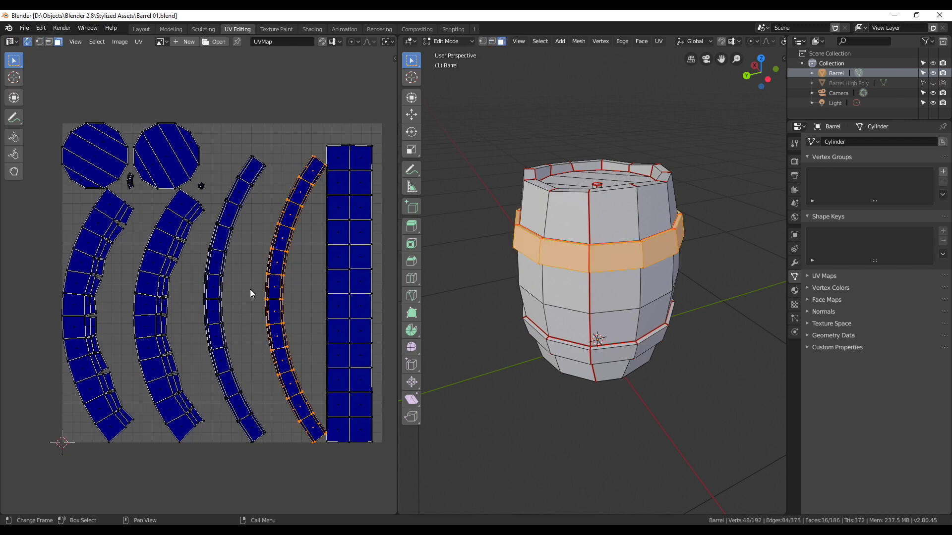
key(l)
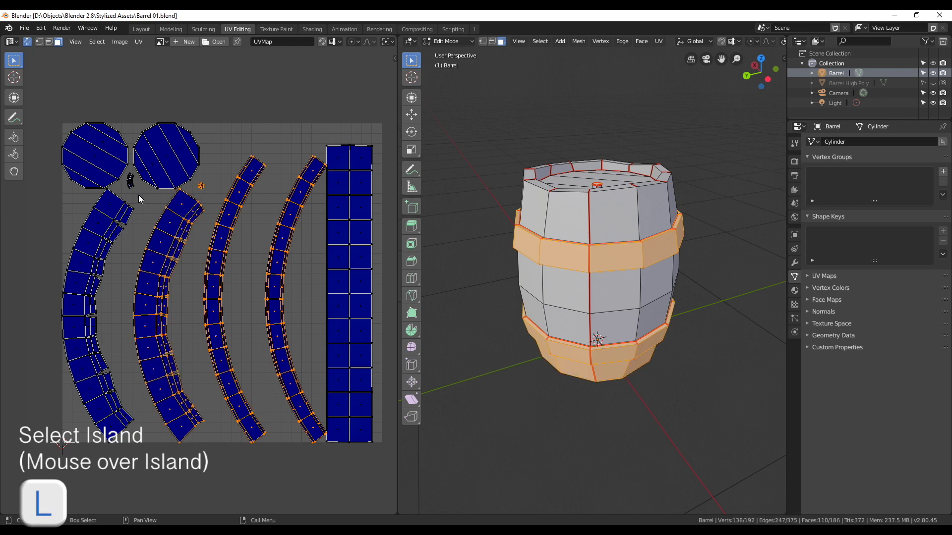
key(l)
key(l)
scroll(198, 277, down, 2)
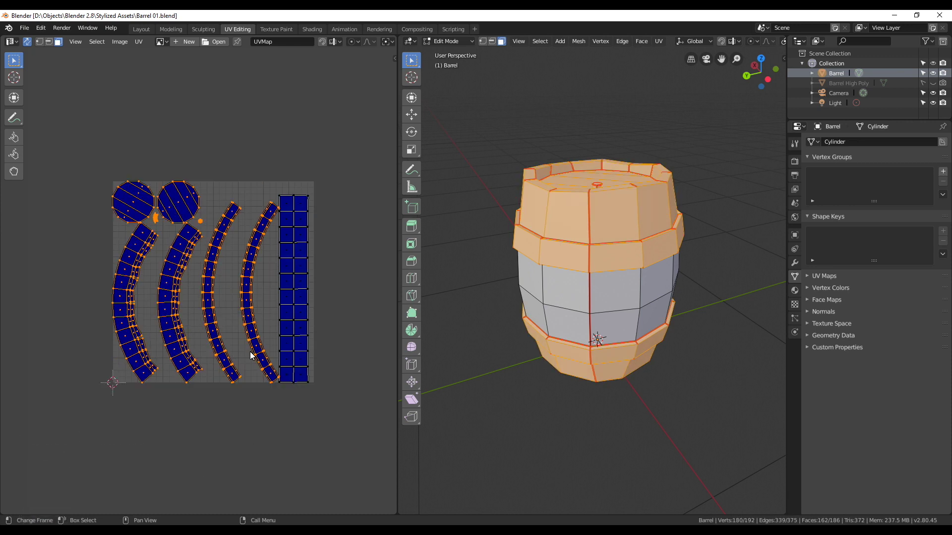
key(g)
click(82, 279)
Step: Bring one curved band strip back inside the tile, enlarge it slightly and reposition it
middle_drag(129, 294, 230, 278)
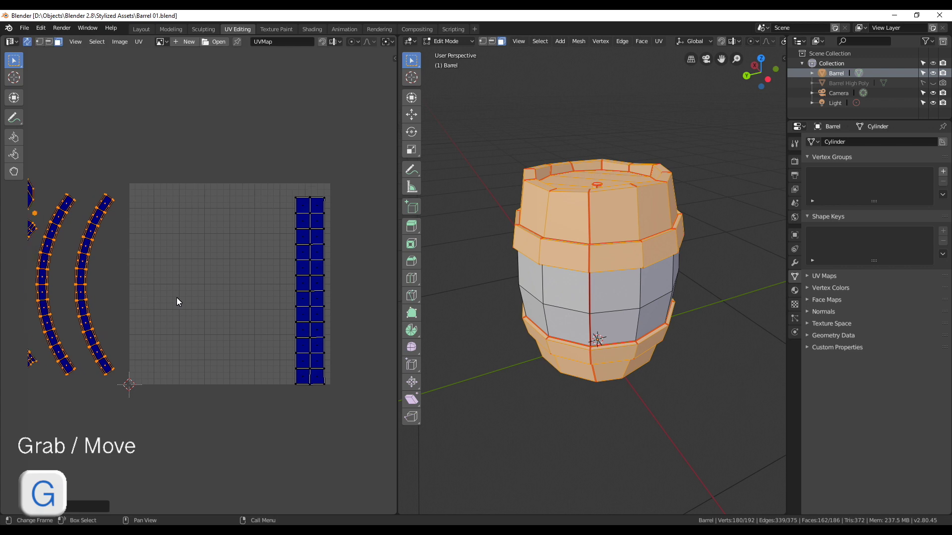
click(230, 278)
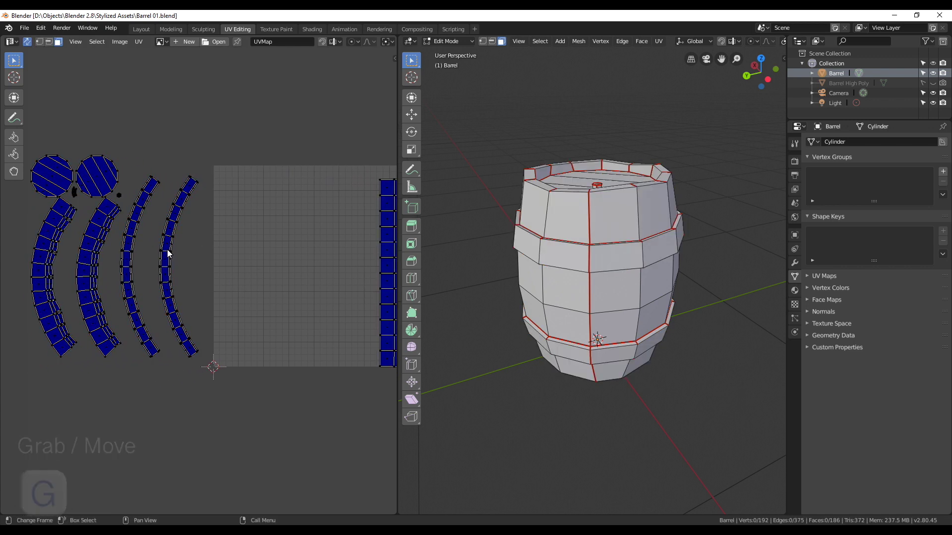
key(l)
key(g)
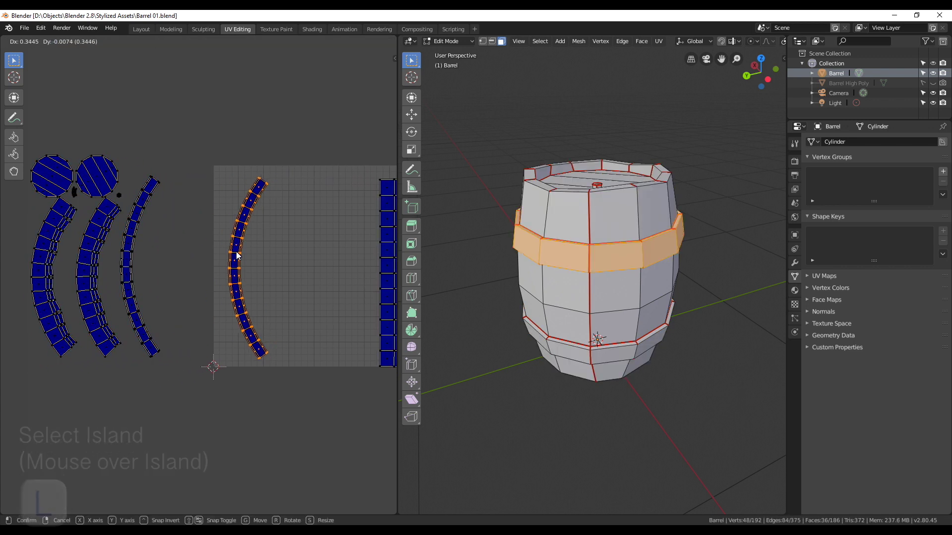
click(234, 253)
key(s)
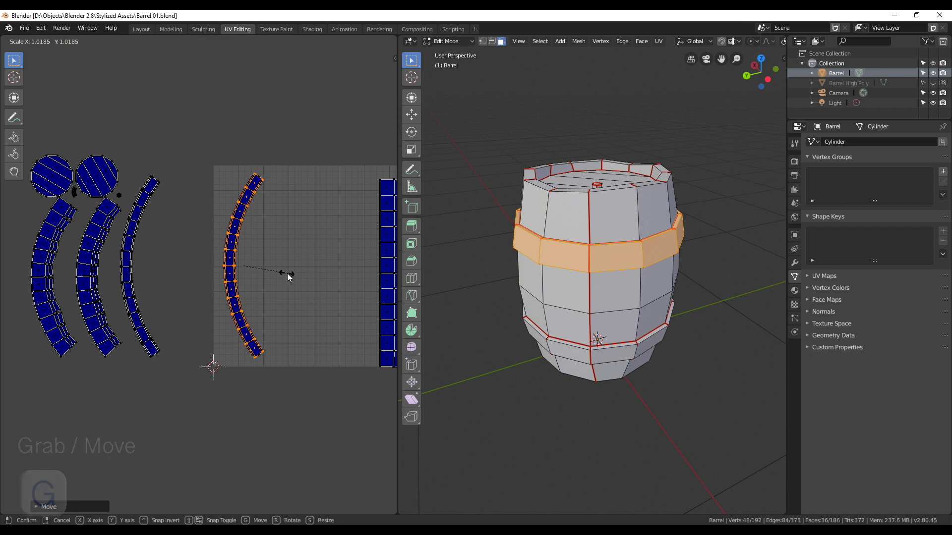
click(291, 277)
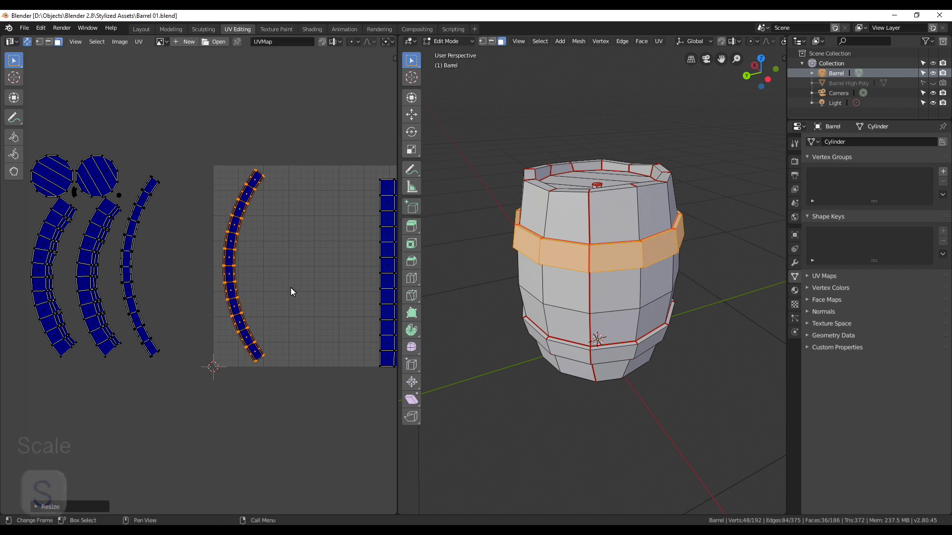
key(g)
click(273, 284)
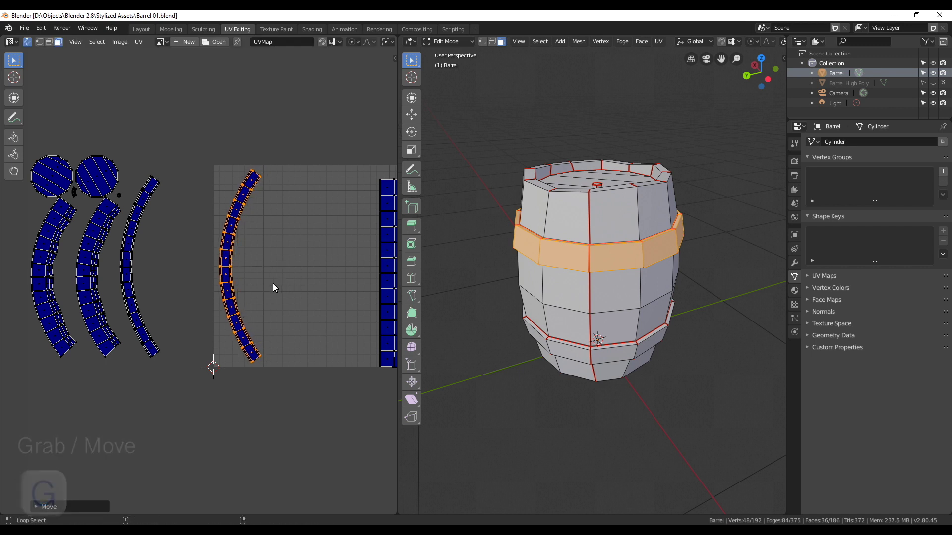
key(alt+a)
scroll(297, 204, up, 2)
scroll(294, 169, up, 1)
scroll(294, 170, down, 1)
Step: Place the second curved band strip beside the first inside the tile and resize it
scroll(251, 230, down, 1)
key(l)
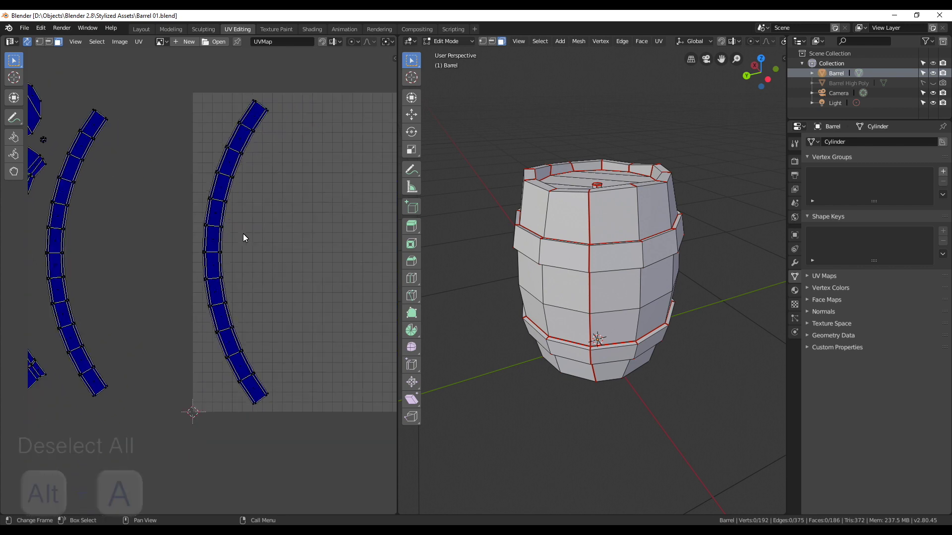
key(g)
click(256, 252)
key(s)
click(317, 269)
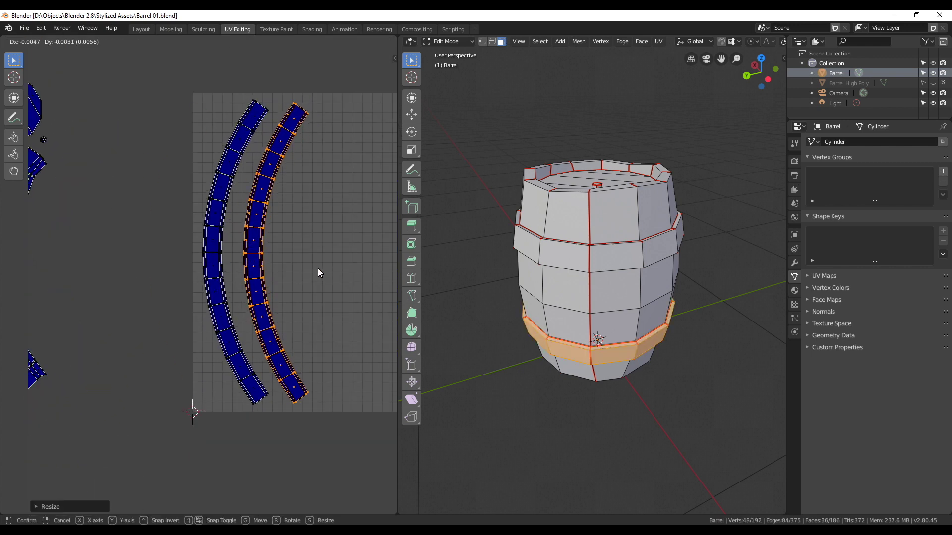
key(alt+a)
scroll(292, 300, down, 1)
scroll(291, 300, down, 1)
Step: Move the barrel-bottom and barrel-top islands into the tile alongside the strips
key(l)
key(g)
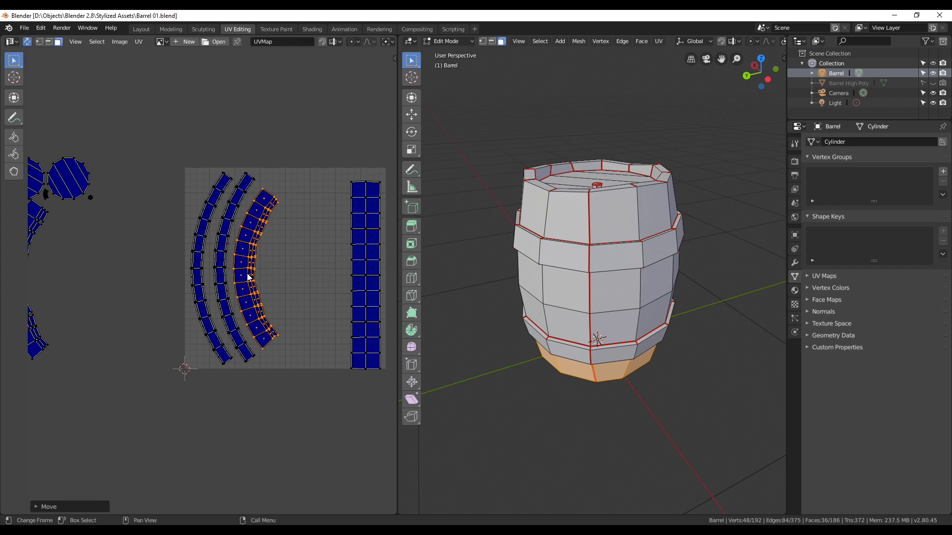
click(251, 276)
middle_drag(55, 265, 125, 276)
key(l)
key(g)
click(96, 350)
middle_drag(362, 311, 255, 310)
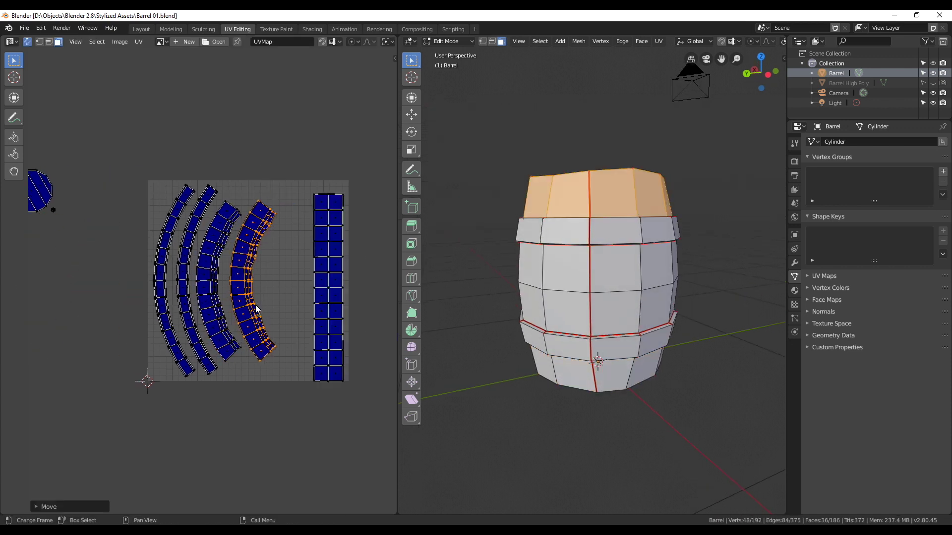
key(g)
click(272, 312)
key(alt+a)
Step: Undo the last two changes and move the other circular cap island inside the UV tile
middle_drag(44, 206, 111, 206)
key(ctrl+z)
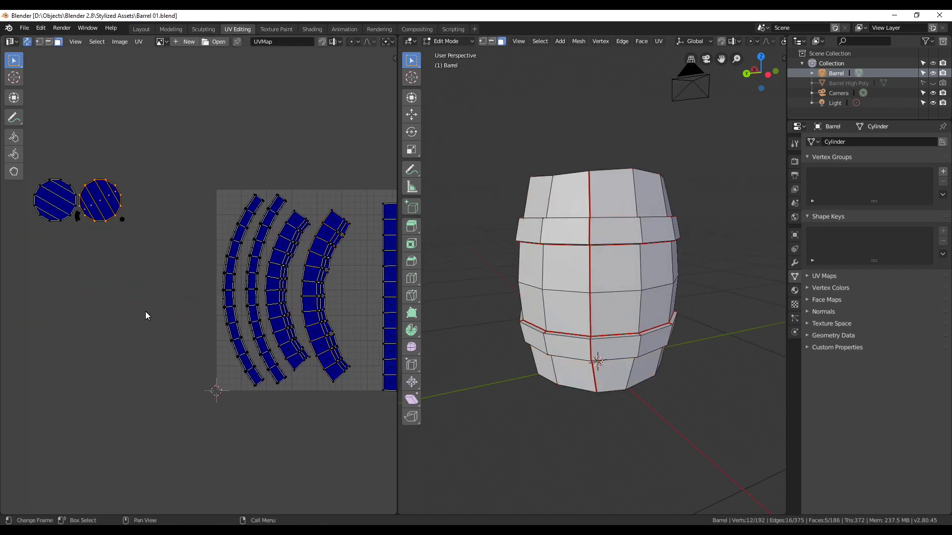
key(ctrl+z)
mouse_move(170, 352)
middle_down()
mouse_move(132, 368)
mouse_move(171, 368)
middle_up()
key(l)
key(g)
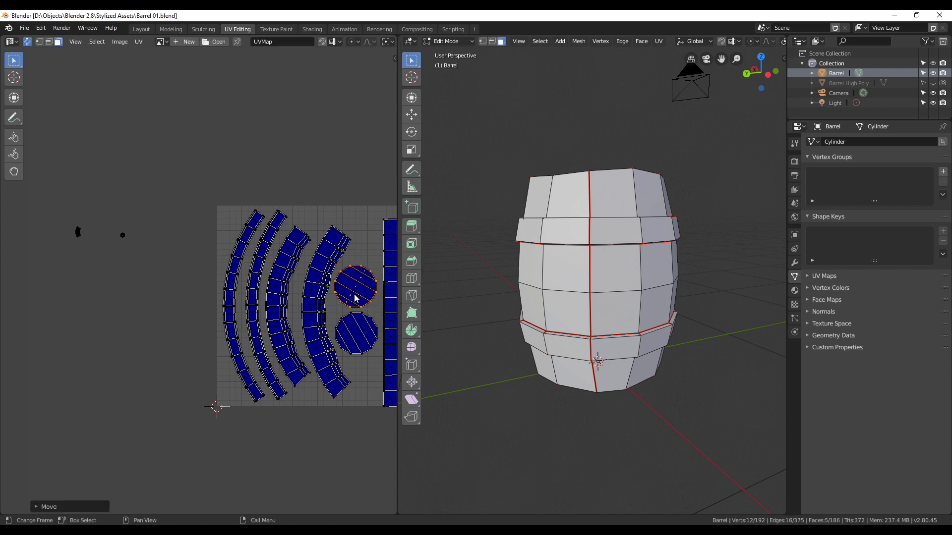
click(350, 292)
middle_drag(350, 292, 297, 289)
Step: Box-select the small leftover islands, move them into the tile and scale them to fit
drag(45, 213, 86, 269)
key(g)
key(s)
click(308, 246)
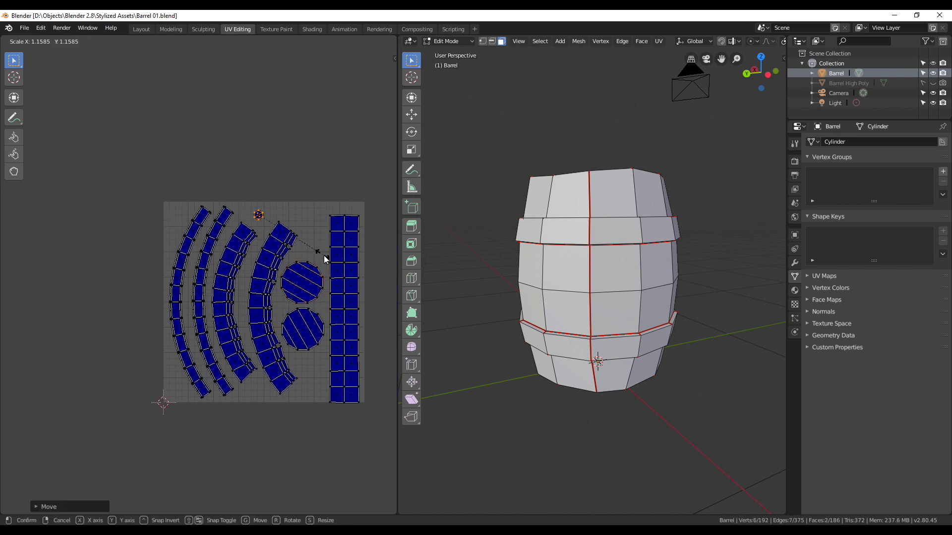
middle_drag(314, 249, 112, 227)
key(s)
click(191, 457)
key(alt+a)
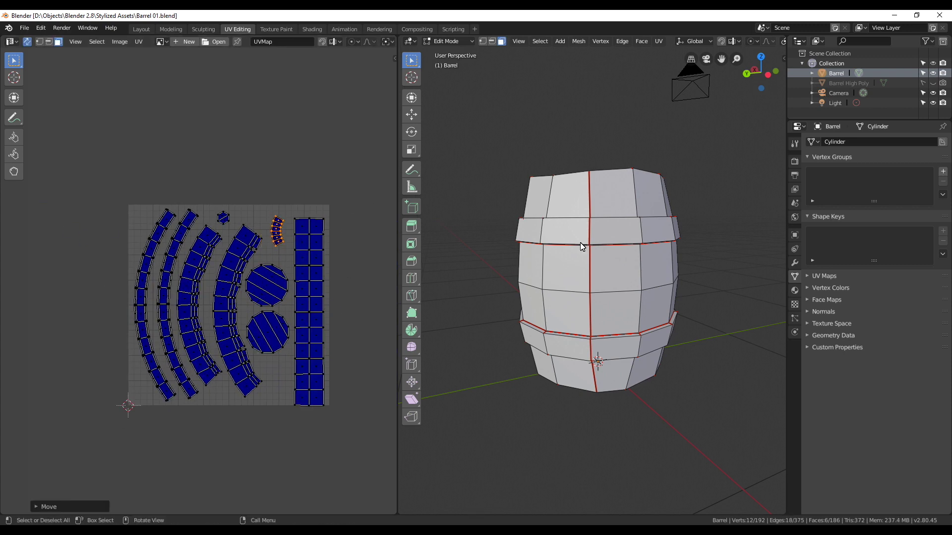
Step: Enlarge the tall body strip island and position it to fit within the UV tile
middle_drag(570, 164, 597, 200)
scroll(318, 313, up, 3)
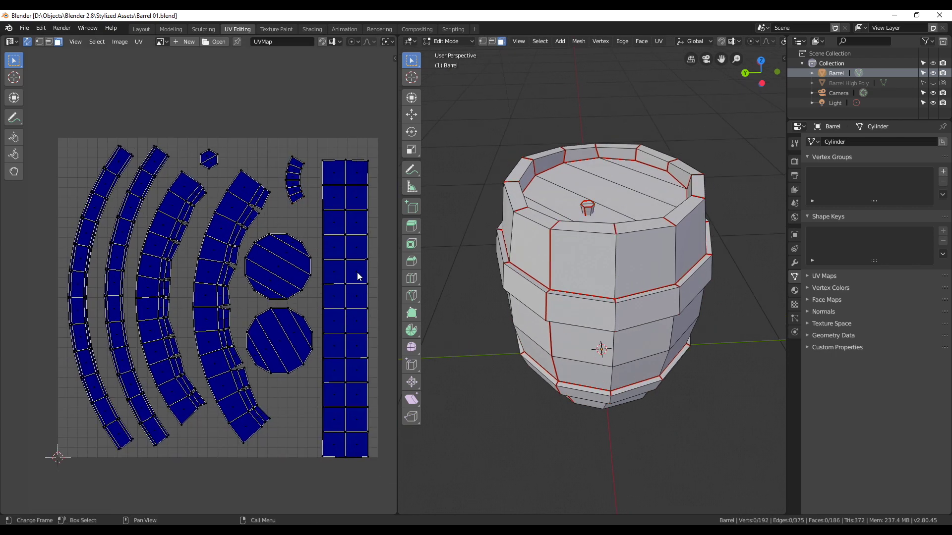
key(l)
key(s)
click(359, 276)
key(g)
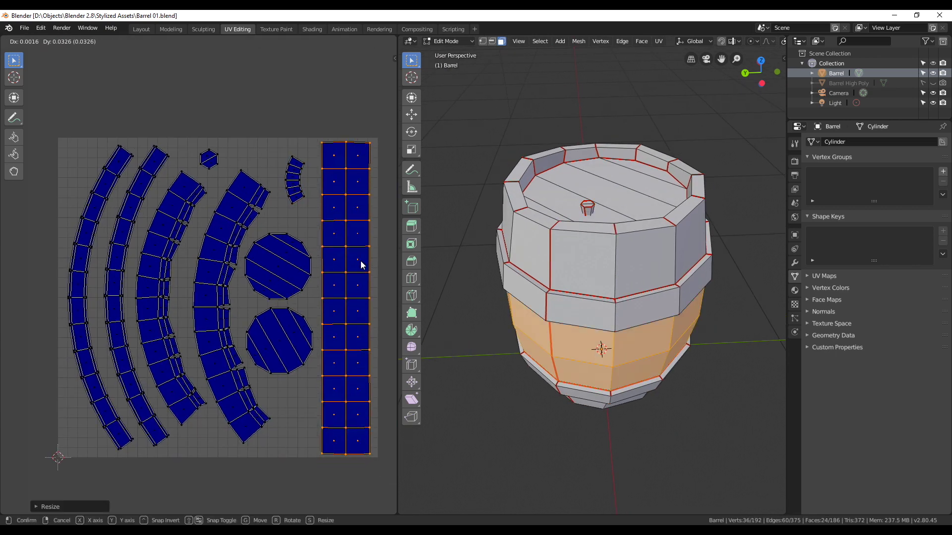
click(388, 261)
key(s)
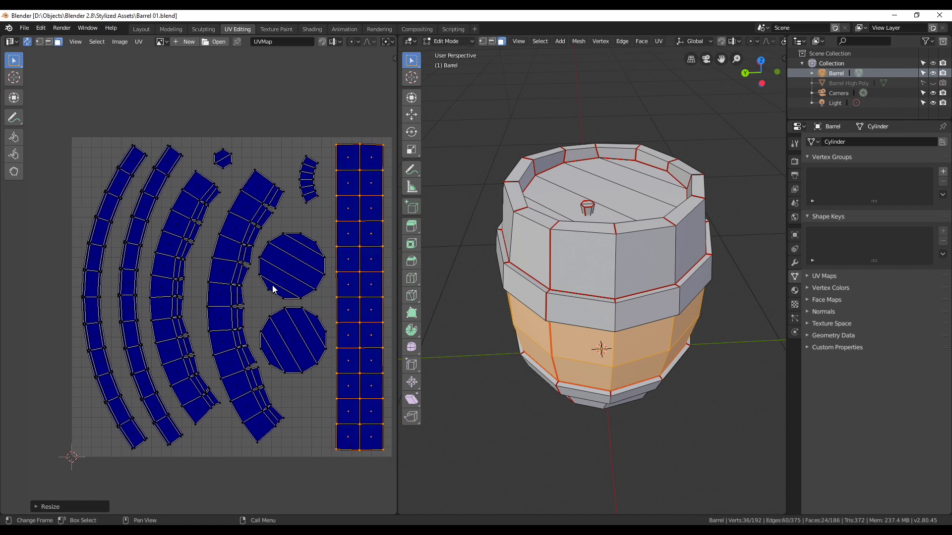
key(alt+a)
scroll(320, 325, down, 2)
mouse_move(522, 352)
middle_down()
mouse_move(569, 374)
mouse_move(588, 317)
mouse_move(718, 381)
middle_up()
mouse_move(253, 329)
middle_down()
mouse_move(206, 326)
mouse_move(231, 332)
middle_up()
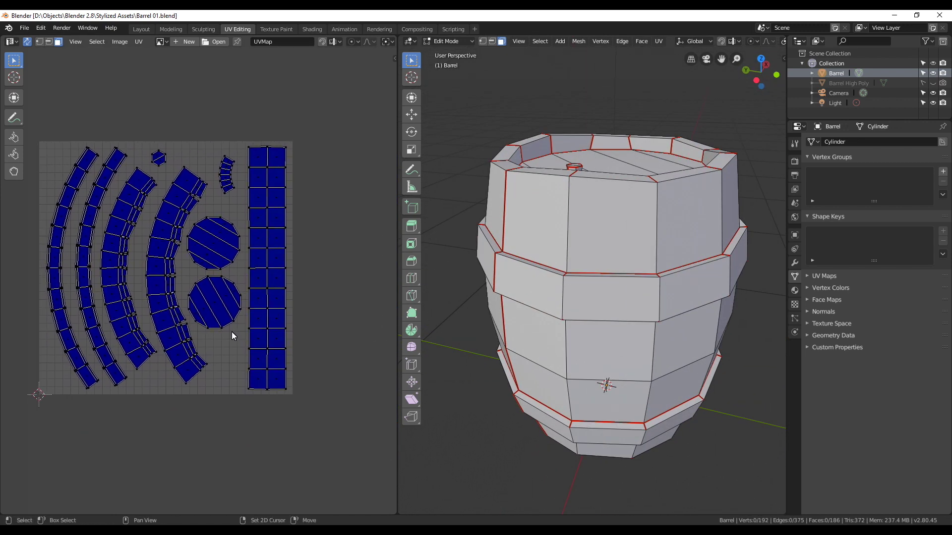